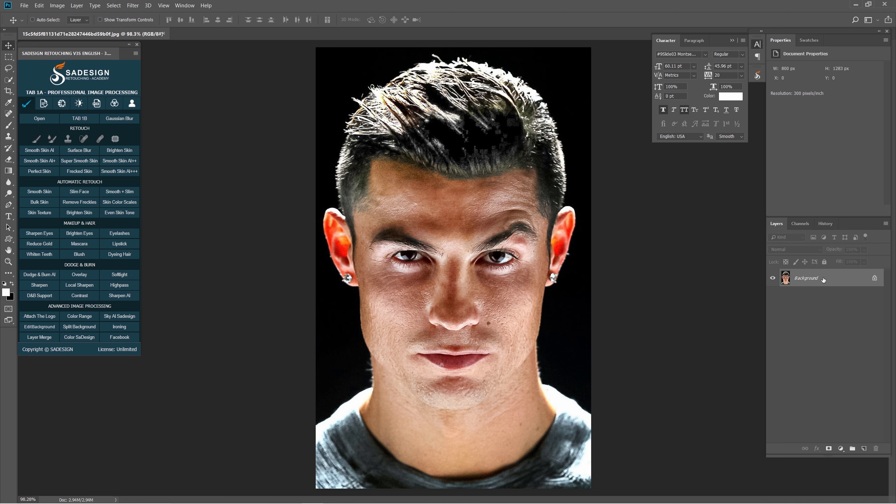
# - Desaturate the portrait on the Background layer to black and white and run Select Subject on the man
pyautogui.press('ctrl')
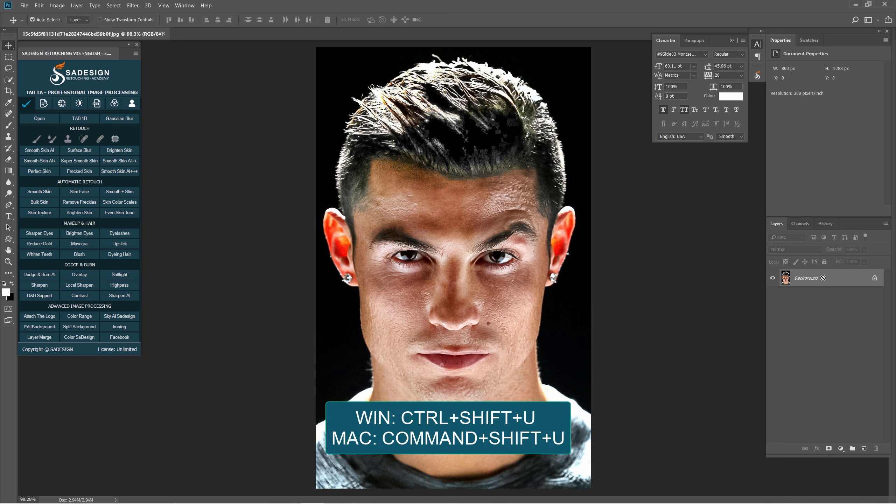
pyautogui.hotkey('ctrl', 'shift', 'u')
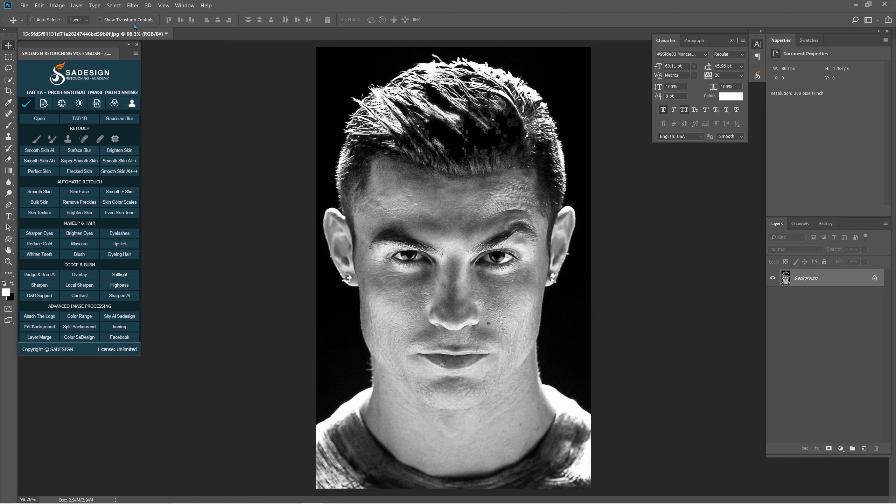
pyautogui.click(120, 7)
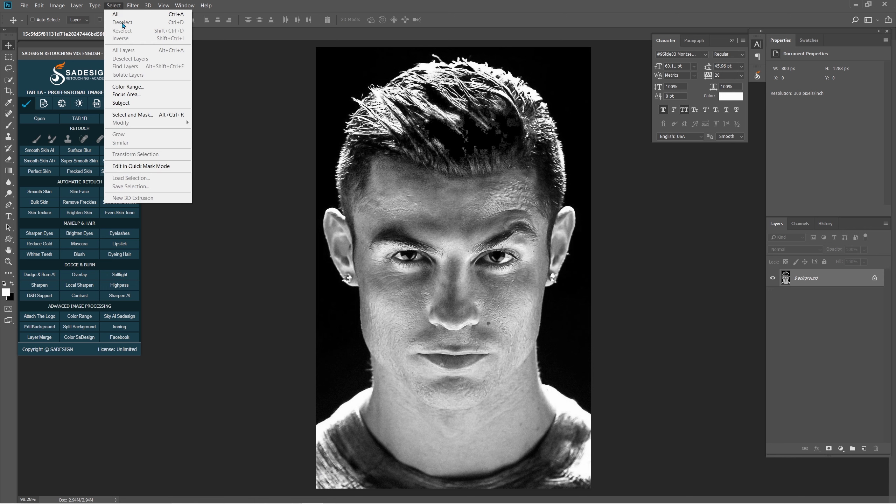
pyautogui.click(148, 106)
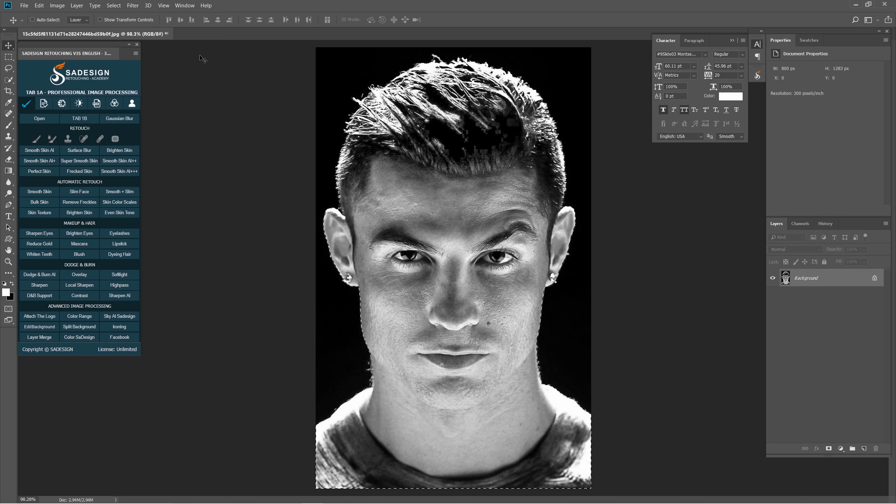
# - Refine the subject selection in Select and Mask by brushing the hair edges with a smaller Refine Edge Brush
pyautogui.click(114, 6)
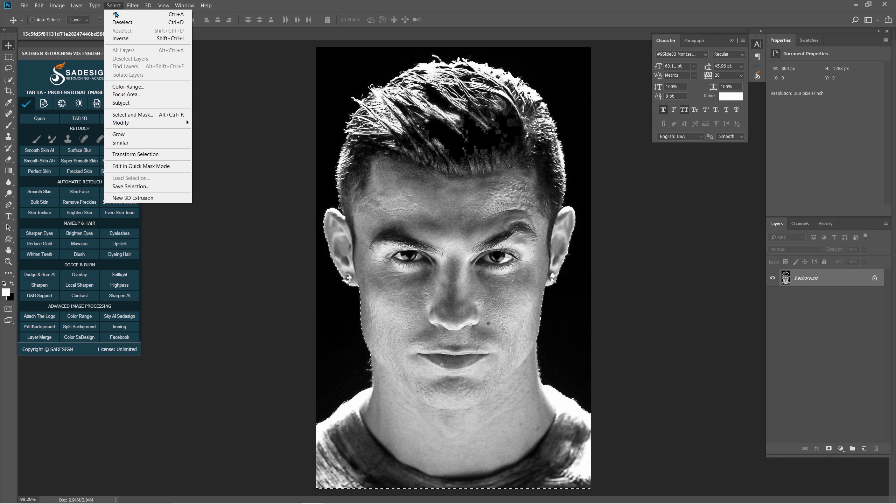
pyautogui.click(186, 116)
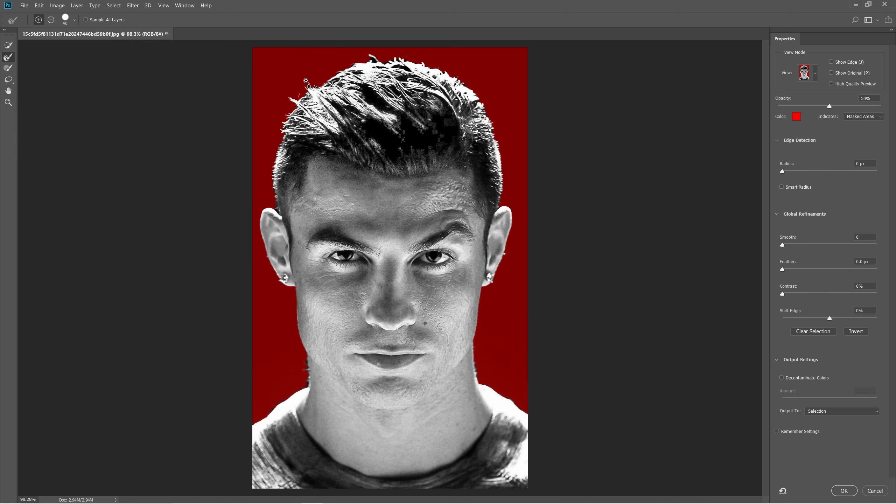
pyautogui.scroll(2, 319, 93)
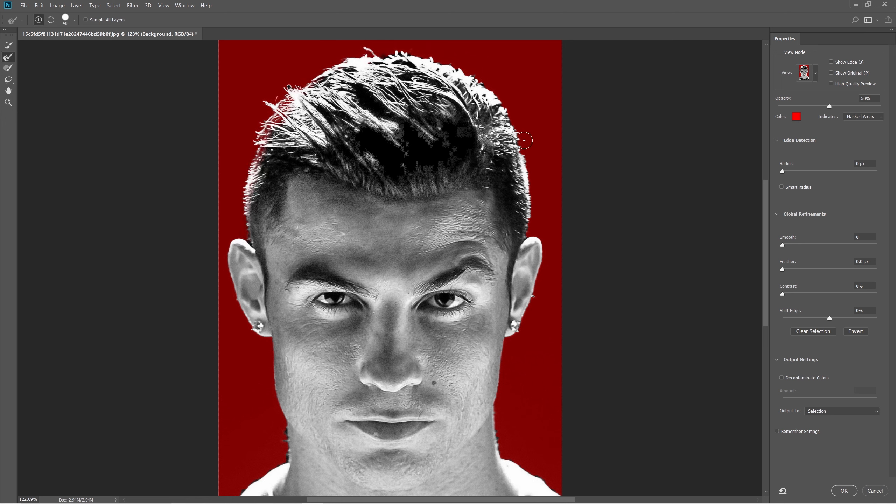
pyautogui.keyDown('alt'); pyautogui.rightClick(526, 126); pyautogui.keyUp('alt')
pyautogui.scroll(-2, 517, 363)
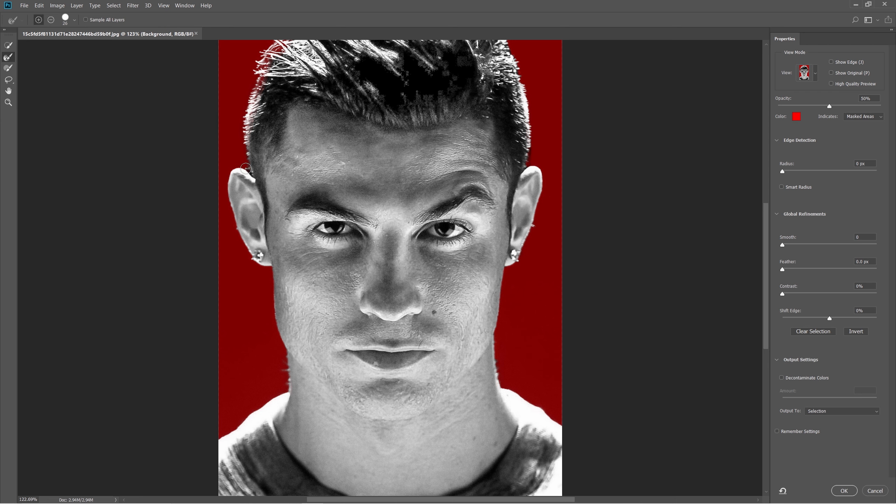
pyautogui.moveTo(372, 173)
pyautogui.mouseDown()
pyautogui.moveTo(341, 172)
pyautogui.moveTo(367, 172)
pyautogui.mouseUp()
pyautogui.hotkey('ctrl', '0')
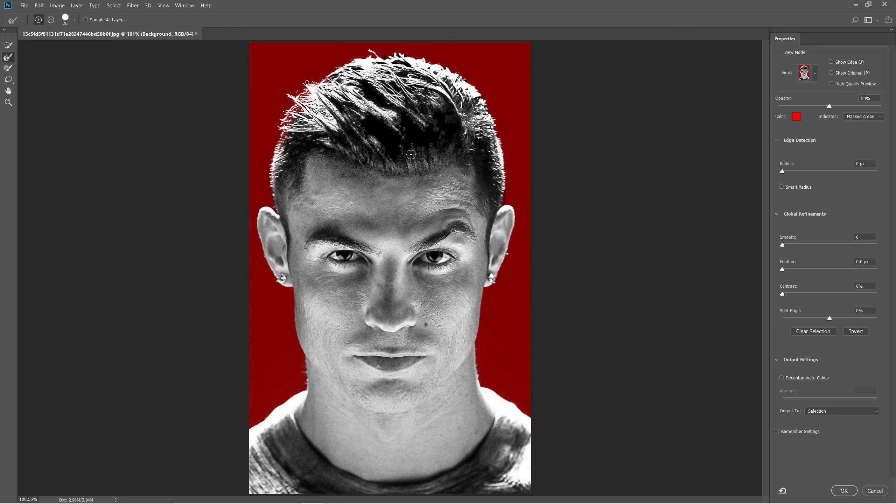
# - Decontaminate the selection's colors at 43% and output it to a new layer with layer mask
pyautogui.click(810, 380)
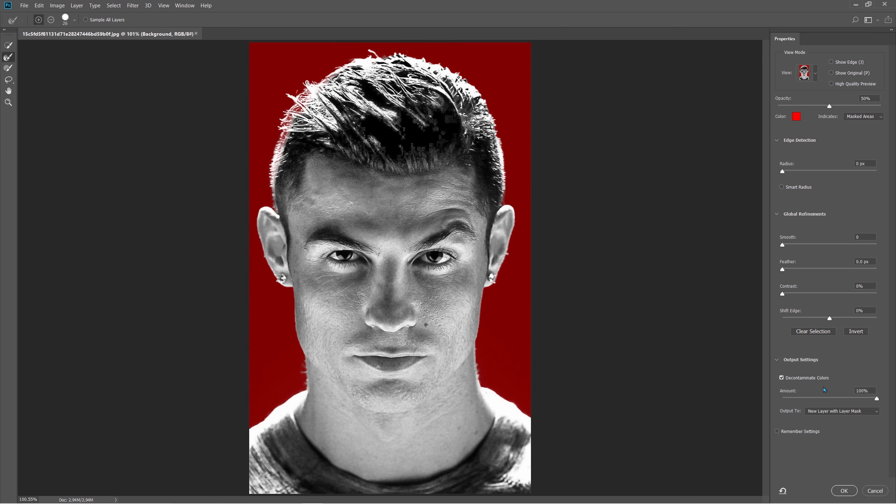
pyautogui.click(823, 398)
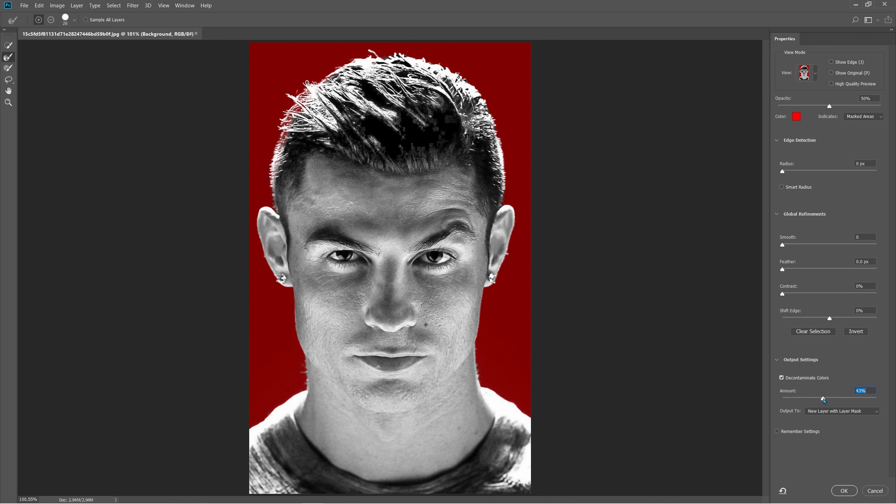
pyautogui.click(826, 411)
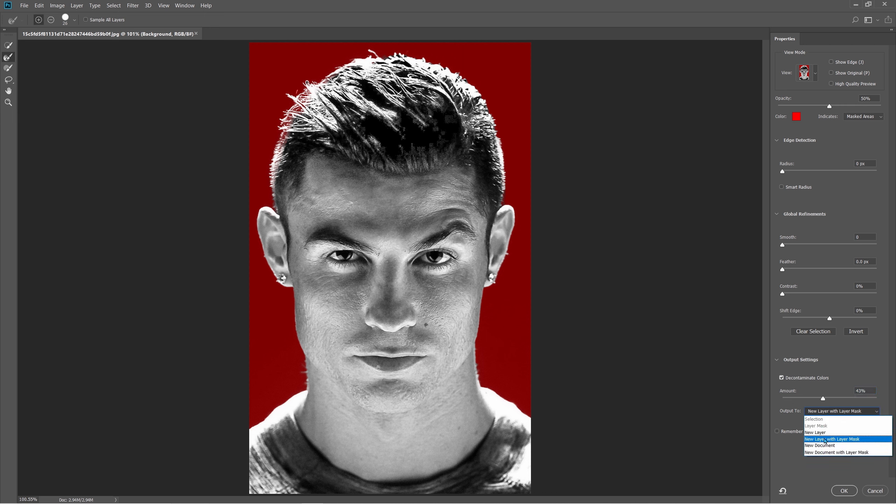
pyautogui.click(824, 440)
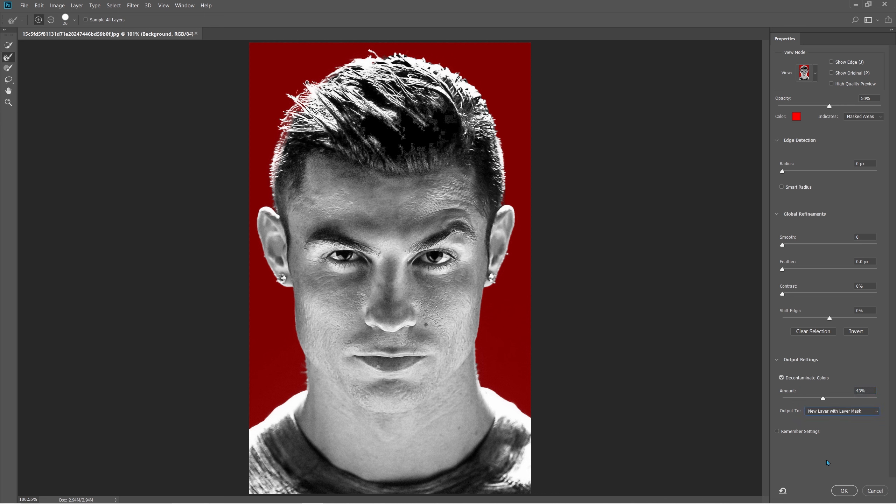
pyautogui.click(843, 491)
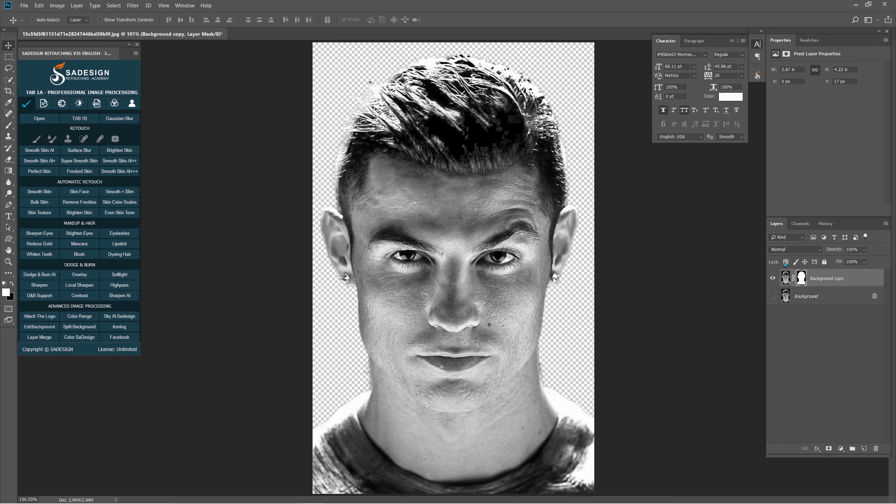
pyautogui.click(773, 278)
pyautogui.click(773, 279)
# - Create a new 12 × 16 inch portrait document at 300 pixels/inch in RGB Color with black background contents
pyautogui.click(25, 6)
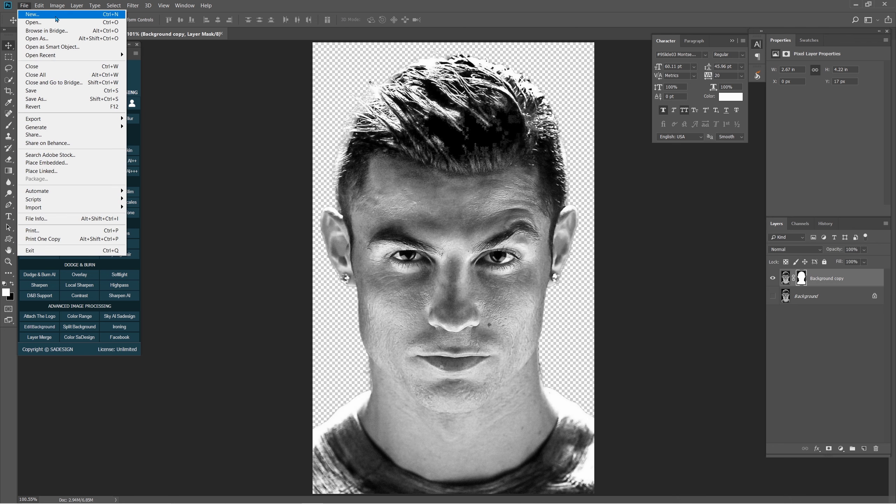
pyautogui.click(56, 18)
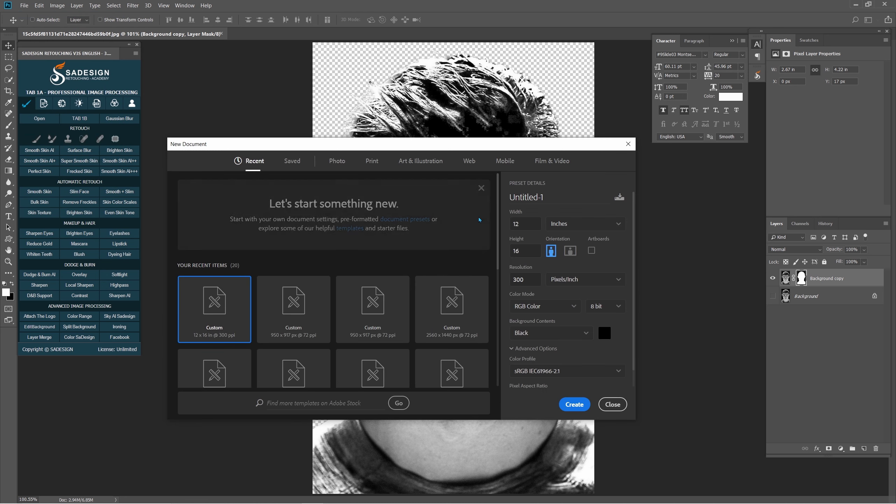
pyautogui.click(561, 226)
pyautogui.click(566, 262)
pyautogui.click(532, 251)
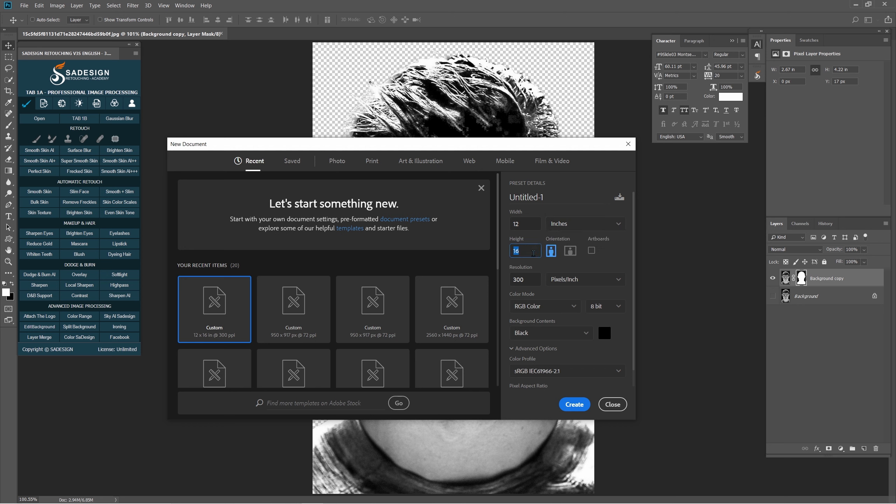
pyautogui.click(534, 279)
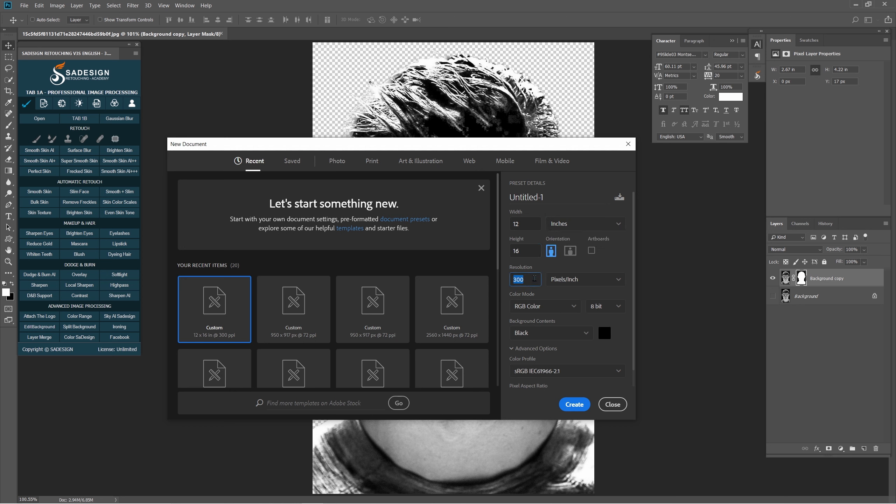
pyautogui.click(552, 374)
pyautogui.click(552, 265)
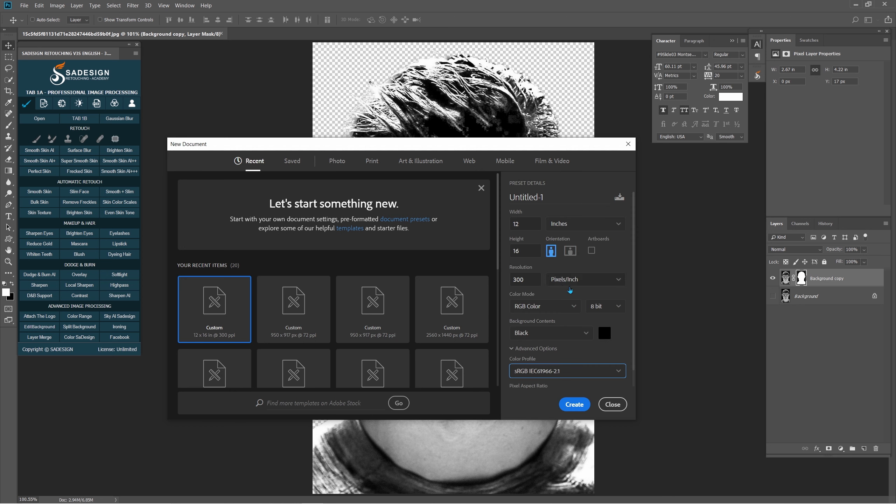
pyautogui.click(587, 334)
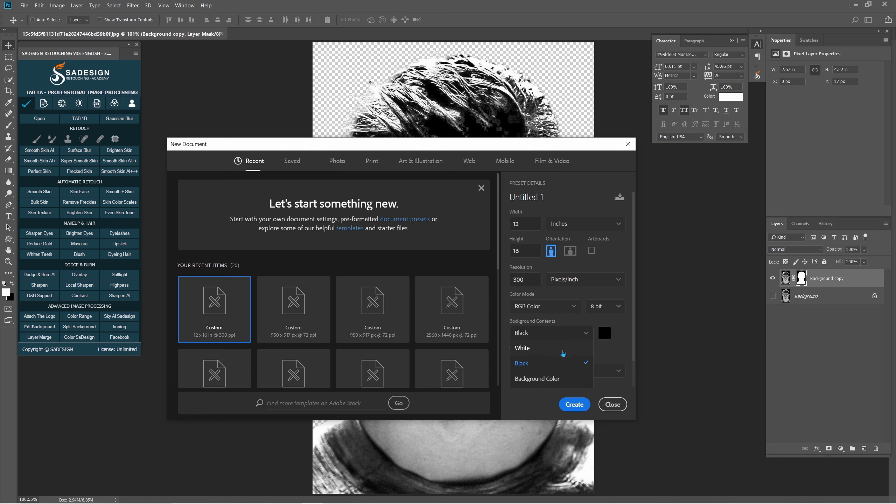
pyautogui.click(545, 364)
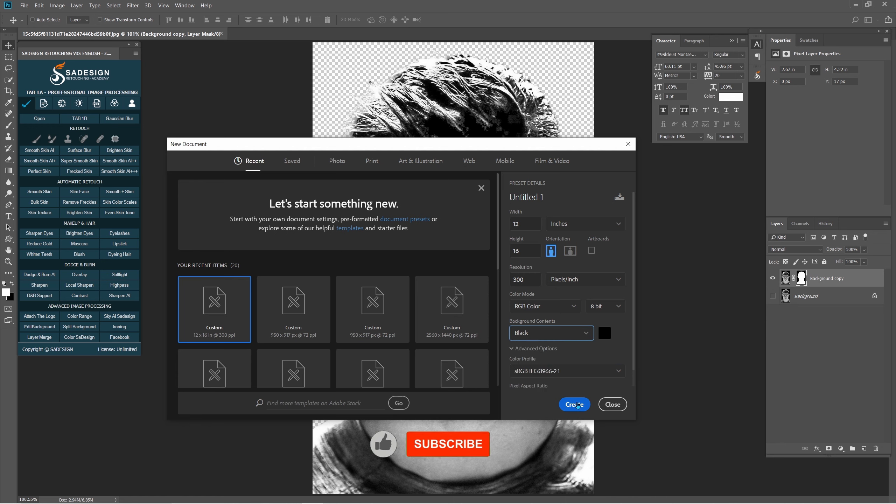
pyautogui.click(577, 404)
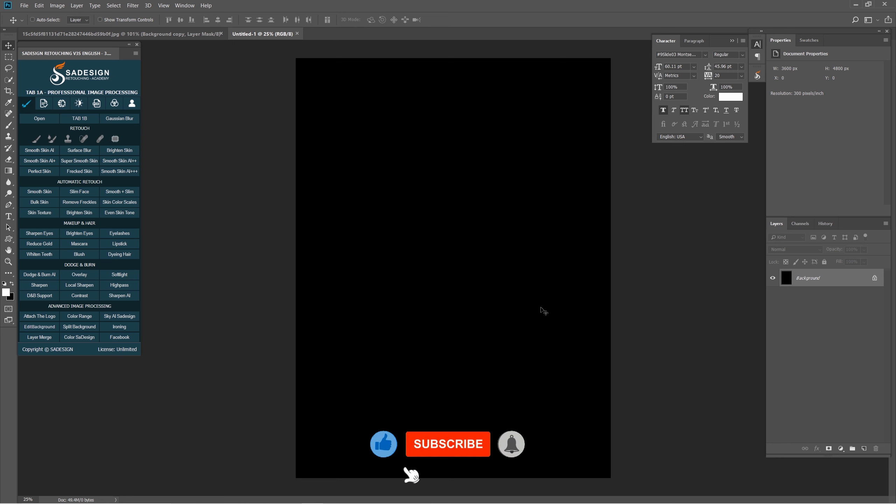
# - Bring the masked portrait into the new black document and scale it to about 12.1 × 19.2 inches, filling the canvas width
pyautogui.click(120, 33)
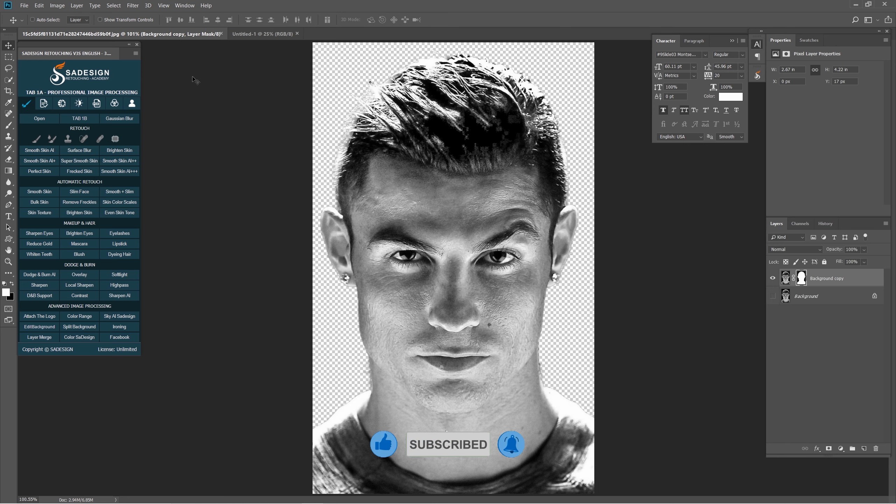
pyautogui.moveTo(453, 183); pyautogui.dragTo(464, 291)
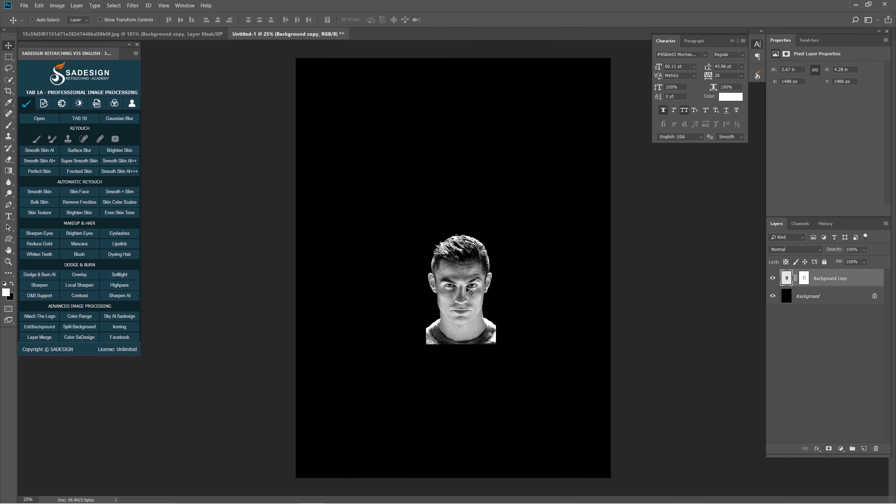
pyautogui.hotkey('ctrl', 't')
pyautogui.hotkey('ctrl', '0')
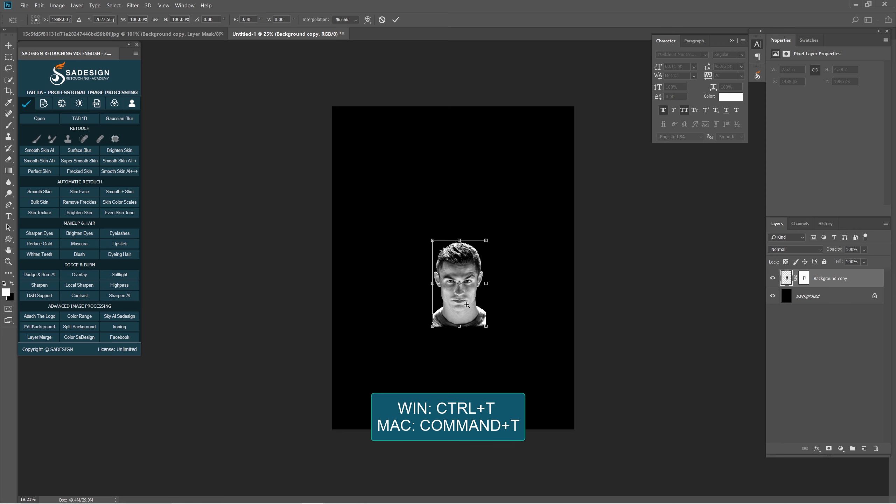
pyautogui.moveTo(485, 330); pyautogui.dragTo(624, 441)
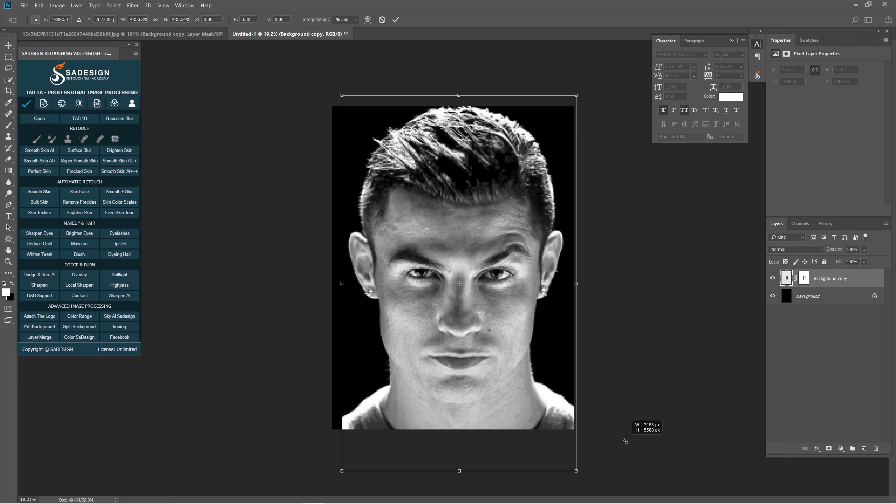
pyautogui.moveTo(625, 440); pyautogui.dragTo(625, 442)
pyautogui.moveTo(513, 372); pyautogui.dragTo(508, 372)
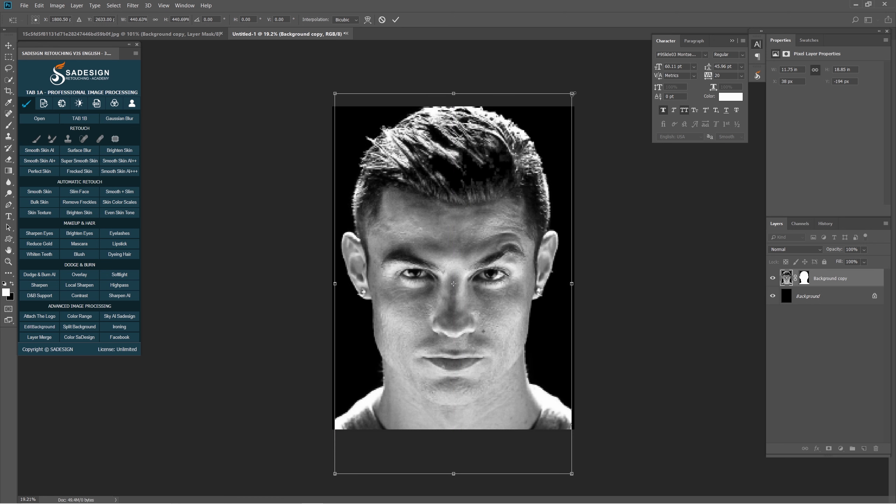
pyautogui.moveTo(574, 93); pyautogui.dragTo(578, 85)
pyautogui.moveTo(488, 321); pyautogui.dragTo(478, 318)
pyautogui.press('Return')
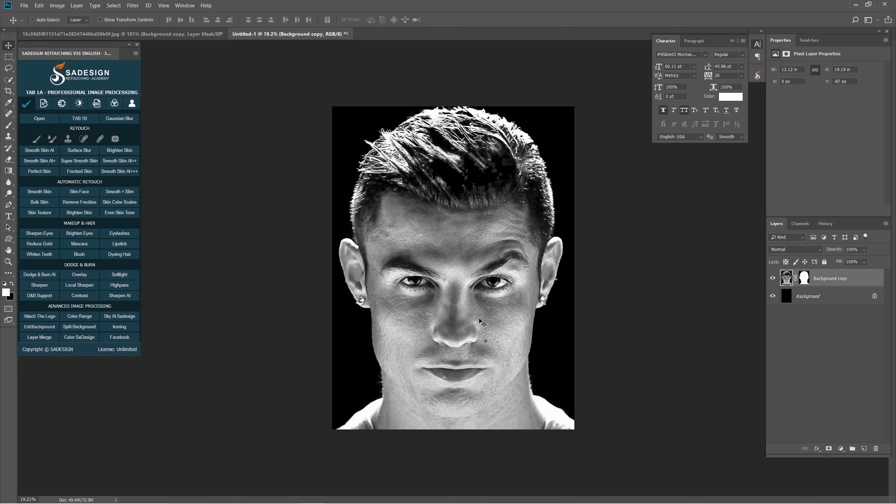
# - Show the rulers and place a vertical guide down the middle of the face
pyautogui.hotkey('ctrl', '+')
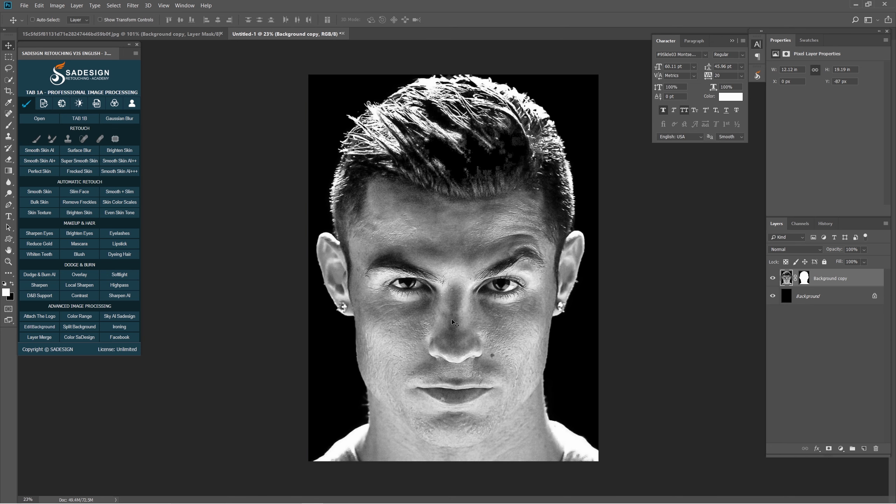
pyautogui.press('m')
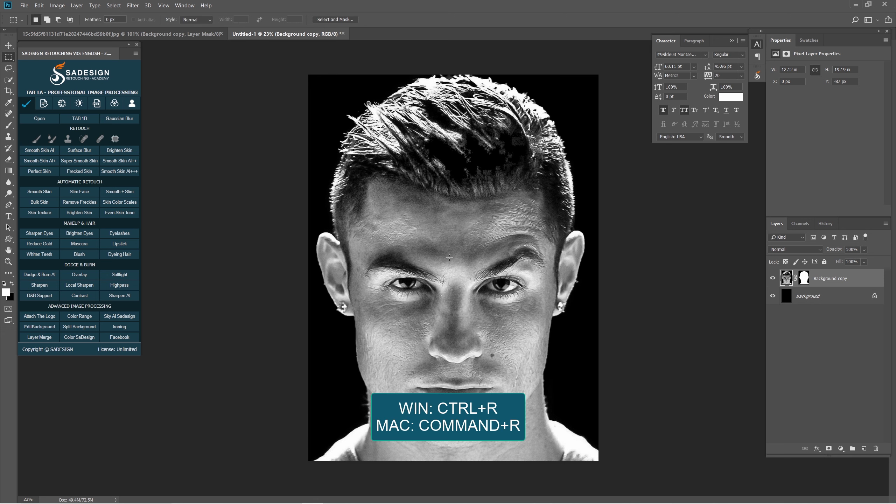
pyautogui.press('ctrl')
pyautogui.hotkey('ctrl', 'r')
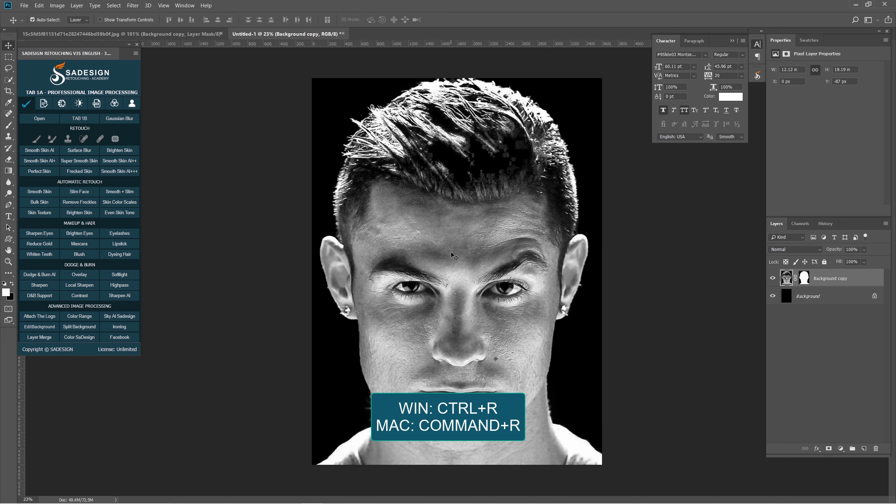
pyautogui.moveTo(20, 395); pyautogui.dragTo(460, 413)
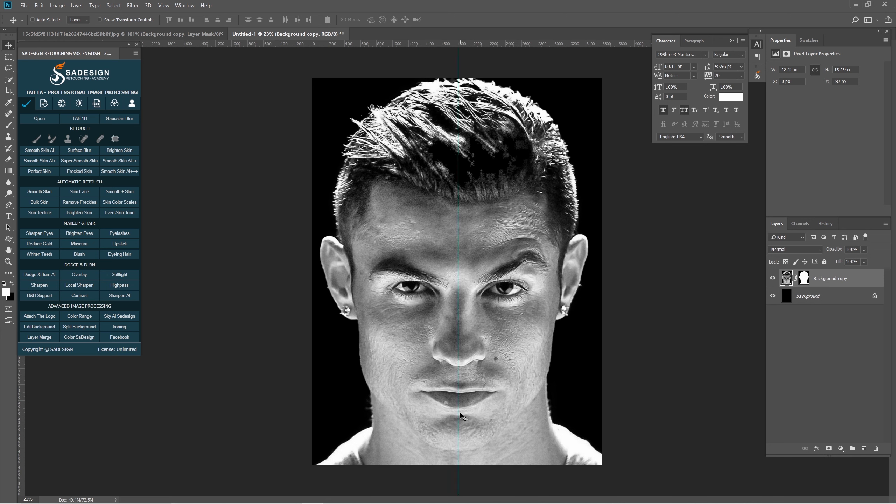
# - On a new layer, select the half of the canvas left of the central guide, about 1819 × 4800 px, and fill it with black
pyautogui.press('m')
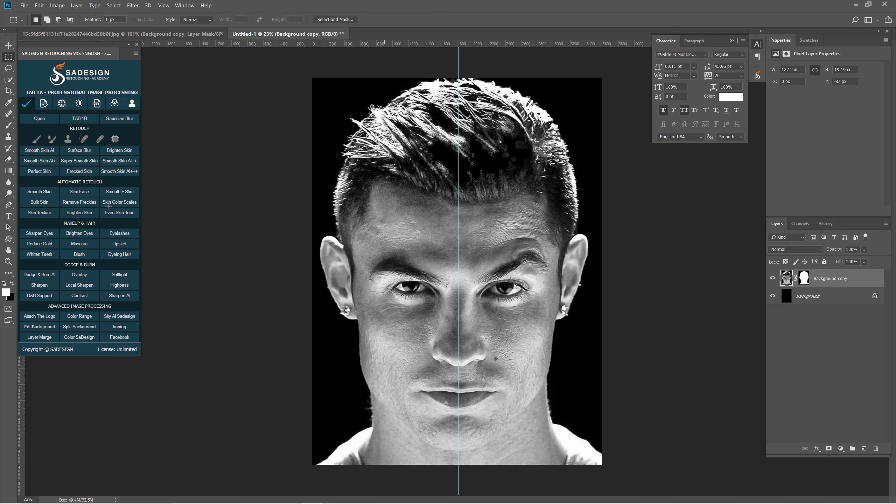
pyautogui.rightClick(8, 57)
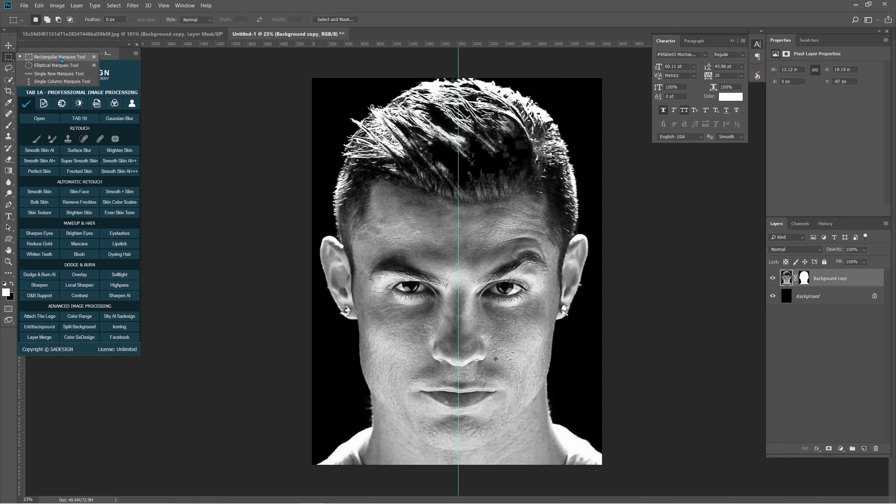
pyautogui.click(72, 58)
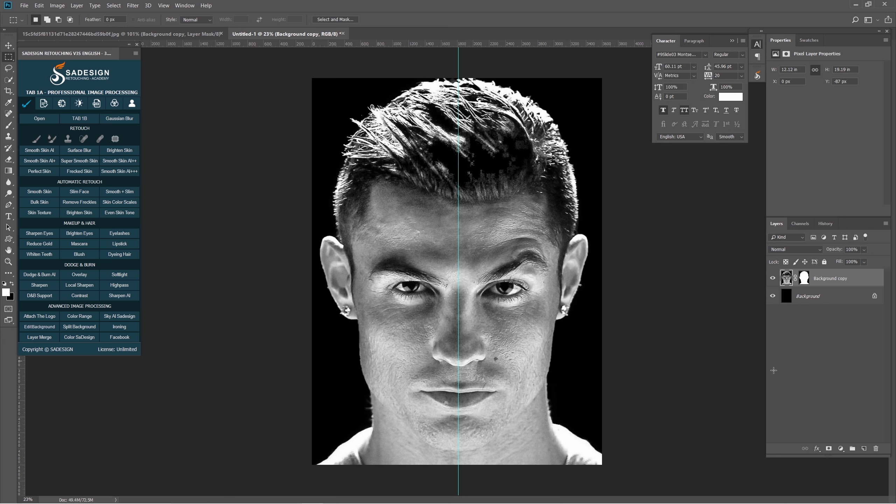
pyautogui.click(864, 449)
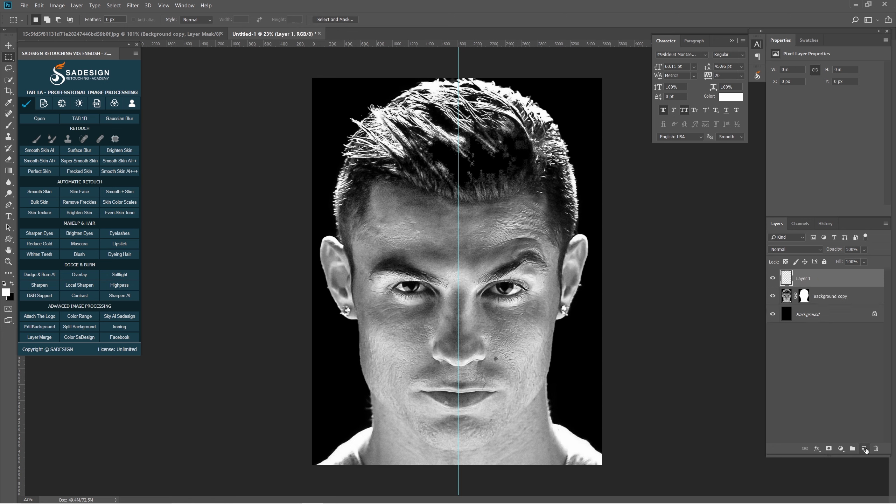
pyautogui.click(12, 285)
pyautogui.moveTo(315, 77); pyautogui.dragTo(457, 484)
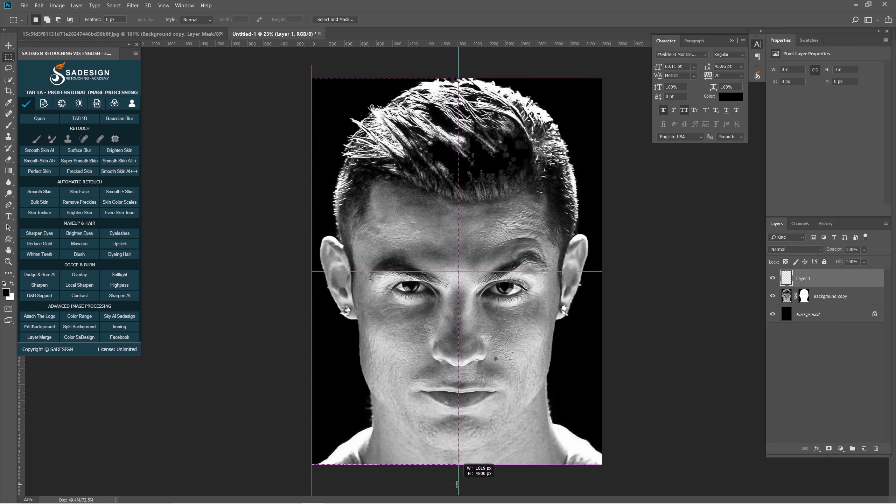
pyautogui.moveTo(457, 485); pyautogui.dragTo(457, 484)
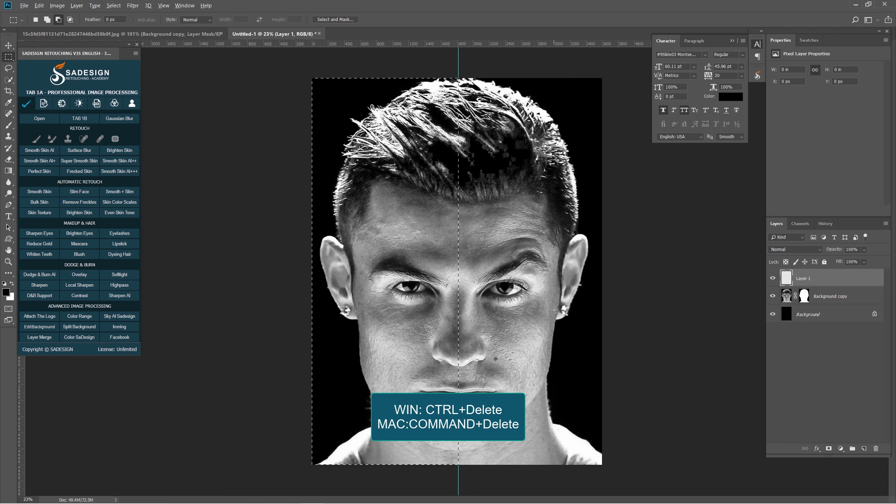
pyautogui.hotkey('ctrl', 'Delete')
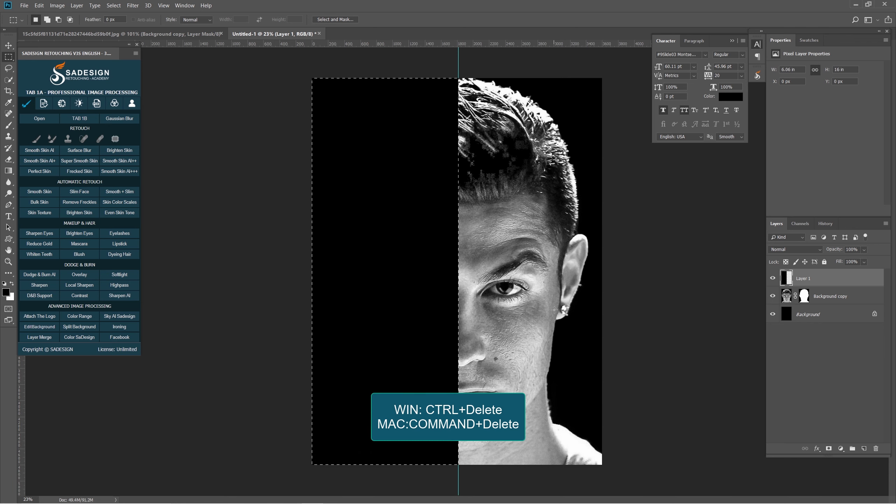
pyautogui.hotkey('ctrl', 'd')
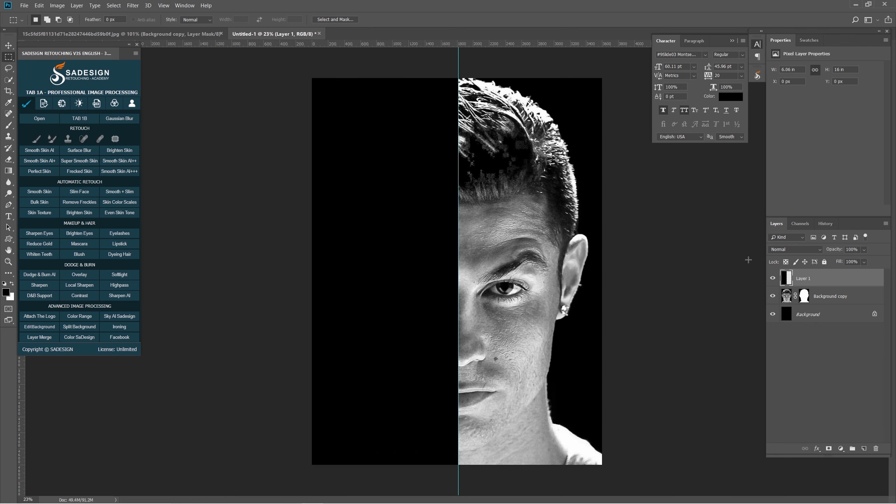
pyautogui.click(772, 278)
pyautogui.click(771, 279)
# - Set up the Horizontal Type tool with the #9Slide03 Montserrat Black font and white text color
pyautogui.rightClick(9, 216)
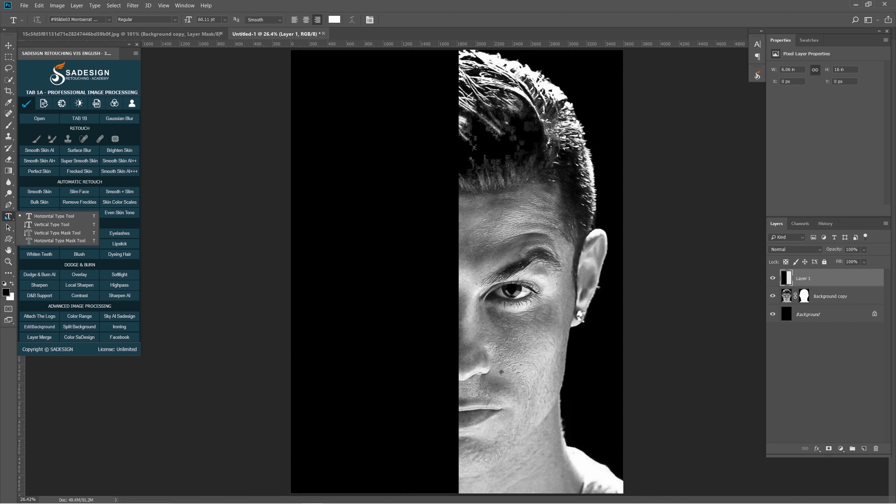
pyautogui.click(45, 218)
pyautogui.click(109, 20)
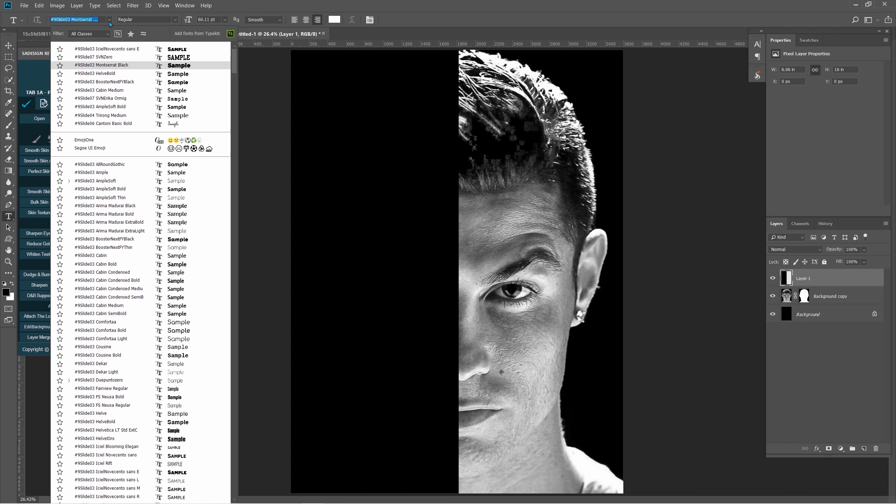
pyautogui.click(124, 66)
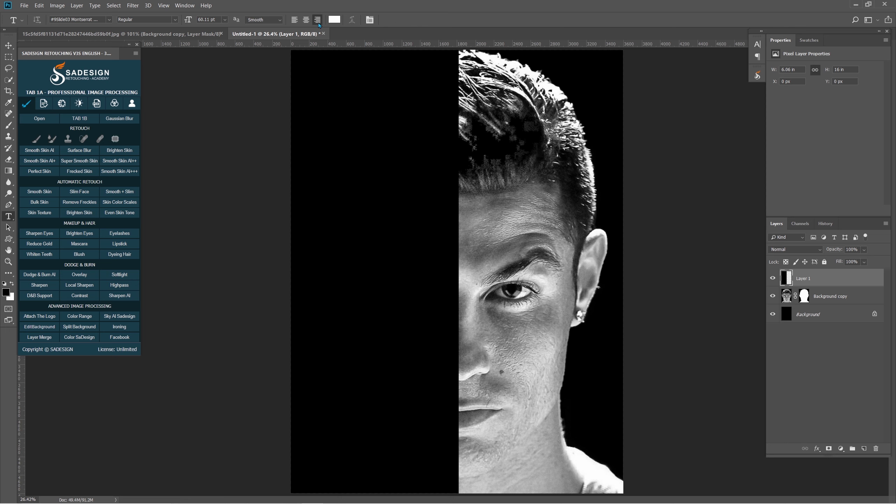
pyautogui.click(334, 19)
pyautogui.write('efd7d7')
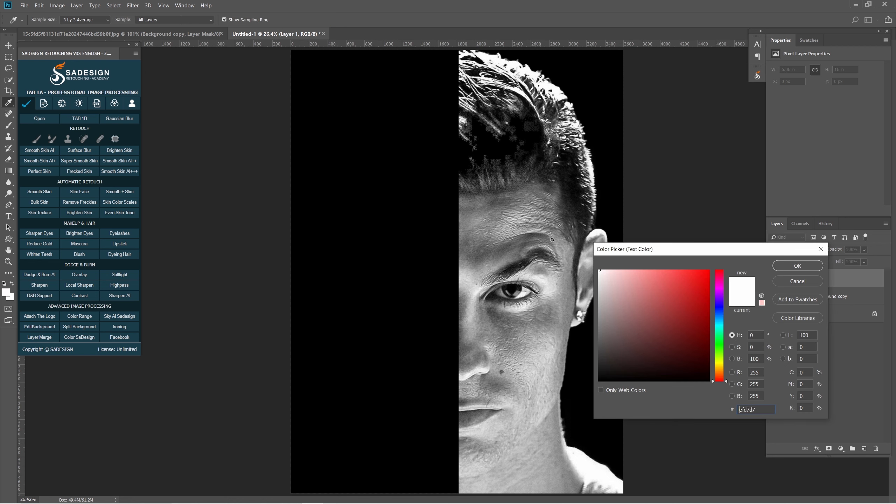
pyautogui.click(797, 266)
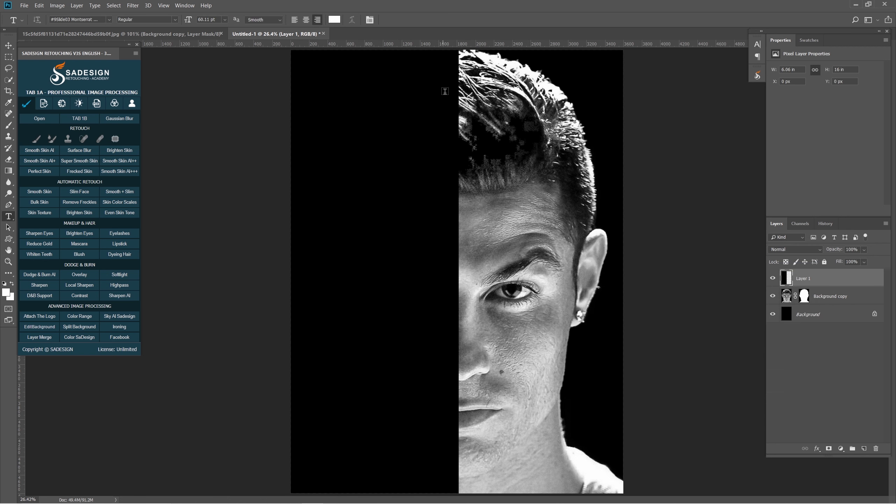
# - Add the text "IF WE" on two lines at the top of the black half, beside the face's center line
pyautogui.click(448, 80)
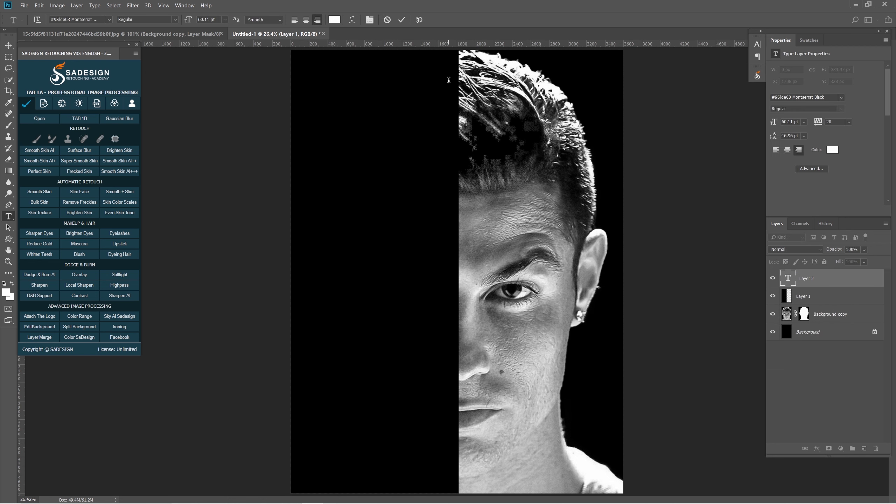
pyautogui.write('IF')
pyautogui.press('Return')
pyautogui.write('W')
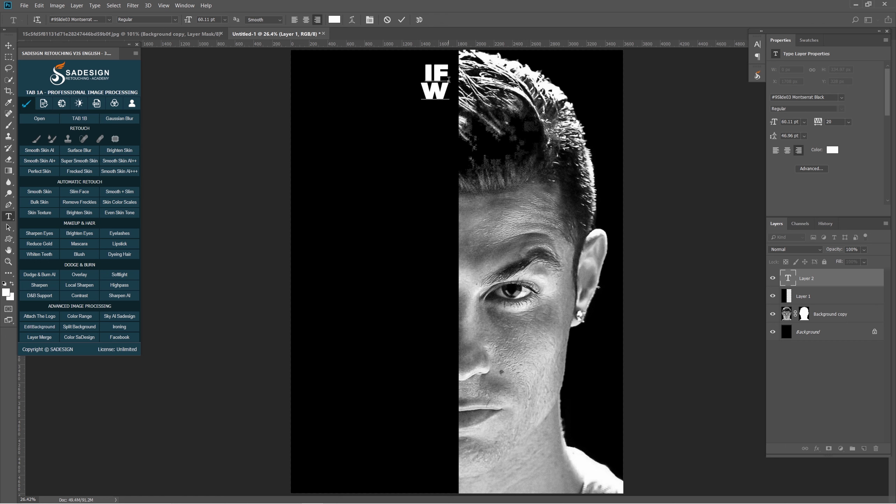
pyautogui.write('E')
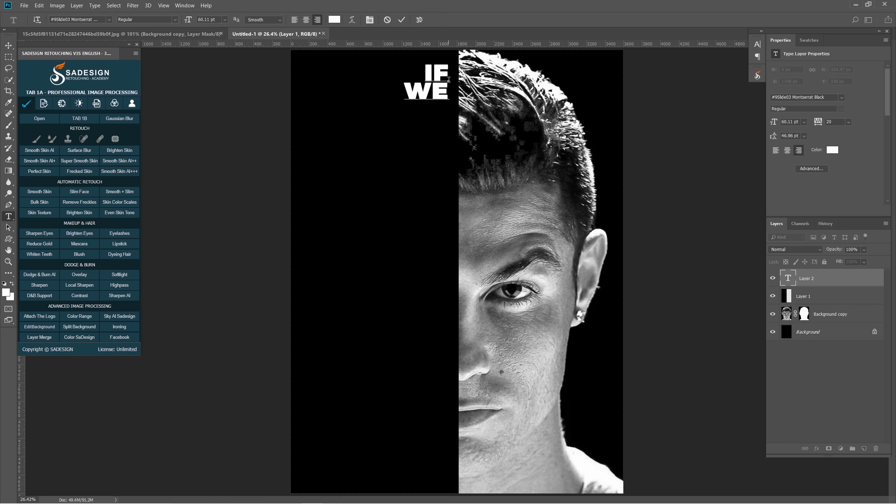
pyautogui.hotkey('ctrl', 'Return')
# - Show the character settings and set the text's leading to 47.96 pt
pyautogui.click(179, 4)
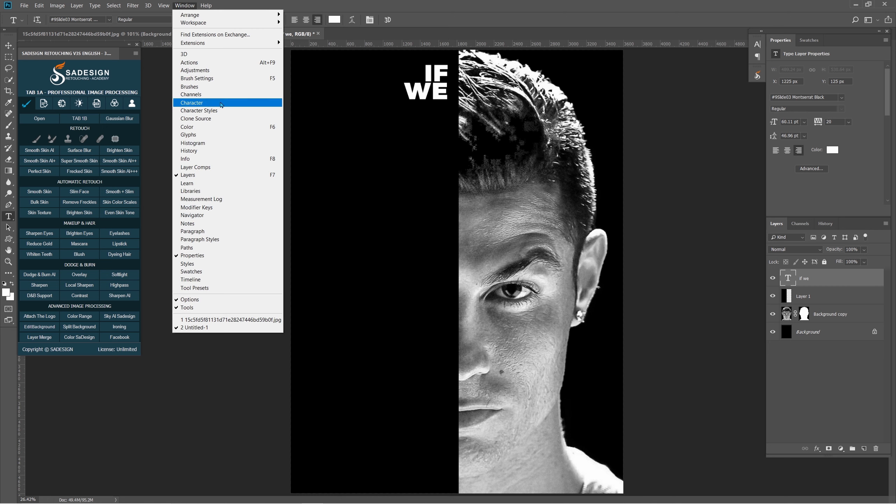
pyautogui.click(199, 102)
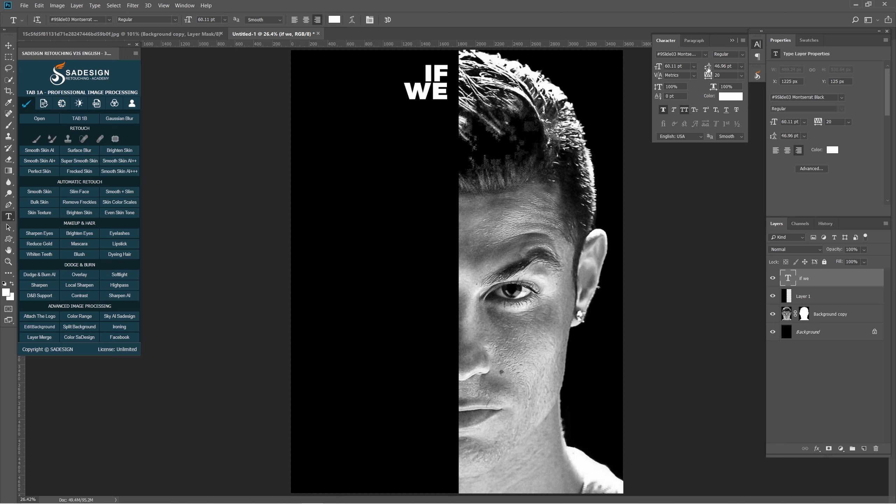
pyautogui.moveTo(703, 66); pyautogui.dragTo(711, 67)
# - Continue the text below "IF WE" with "CAN'T HELP OUR FAMILY WHO CAN WE HELP", one word per line
pyautogui.click(442, 97)
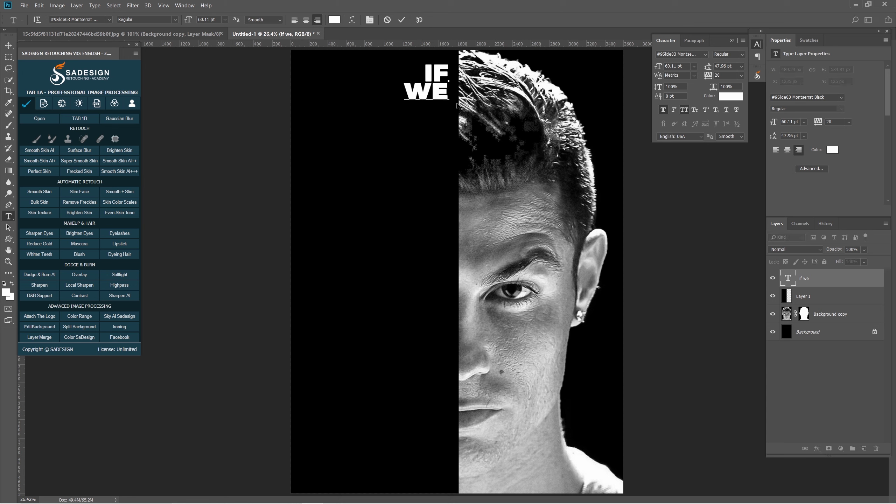
pyautogui.press('Return')
pyautogui.write('W')
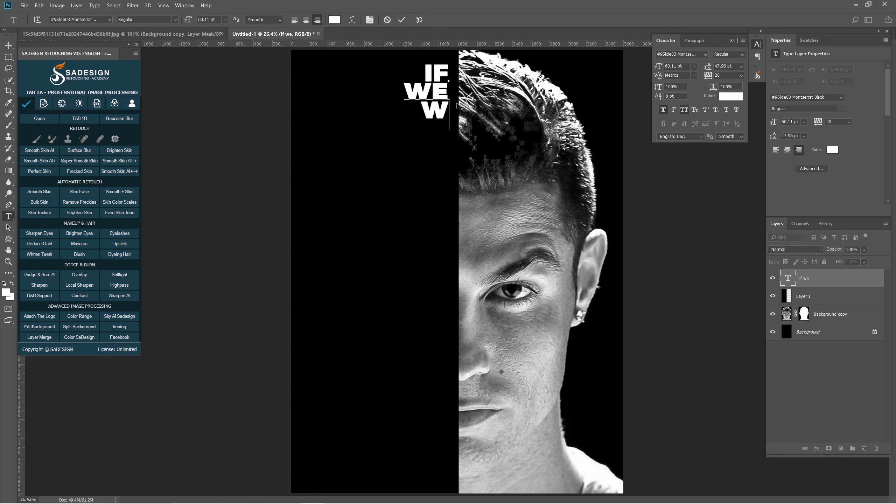
pyautogui.press('BackSpace')
pyautogui.write("CAN'T")
pyautogui.press('Return')
pyautogui.write('HELP')
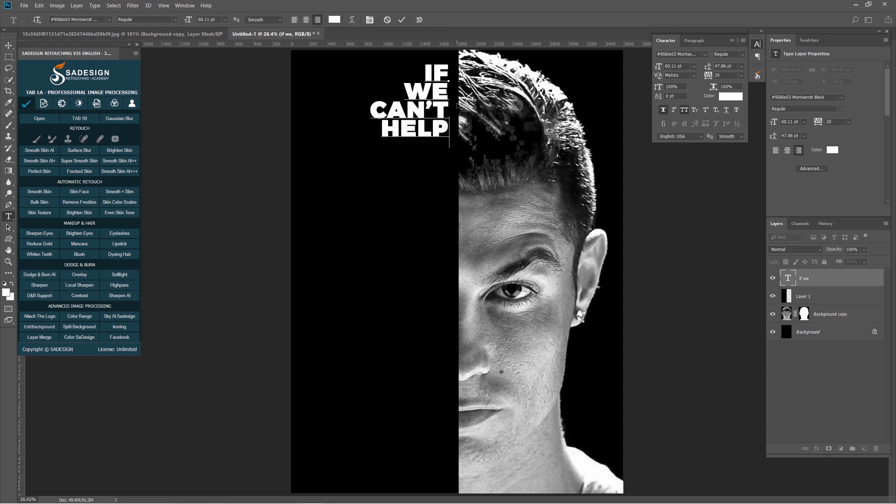
pyautogui.press('Return')
pyautogui.write('OUR')
pyautogui.press('Return')
pyautogui.write('FAMILY')
pyautogui.press('Return')
pyautogui.write('WHO')
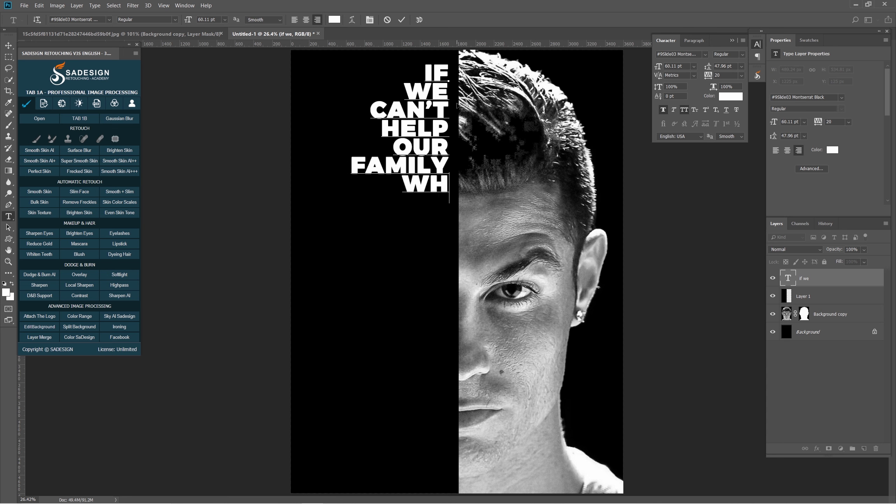
pyautogui.press('Return')
pyautogui.write('CAN')
pyautogui.press('Return')
pyautogui.write('WE')
pyautogui.press('Return')
pyautogui.write('HELP')
pyautogui.hotkey('ctrl', 'Return')
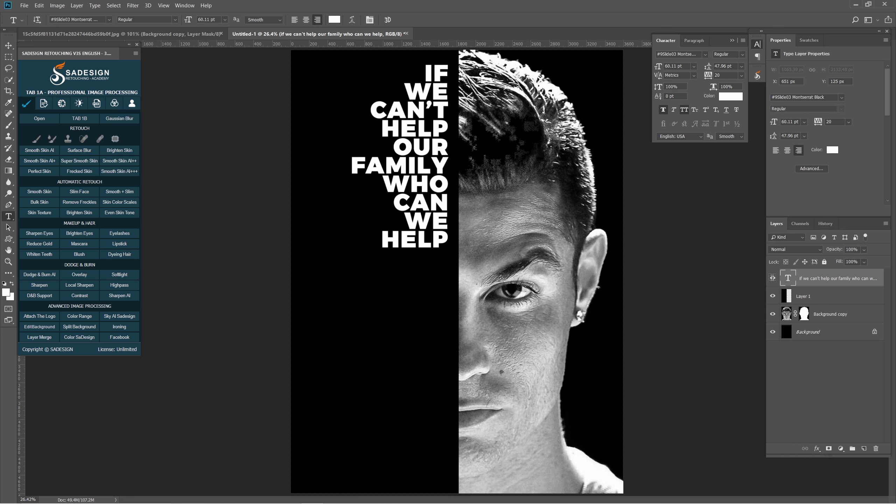
pyautogui.click(773, 278)
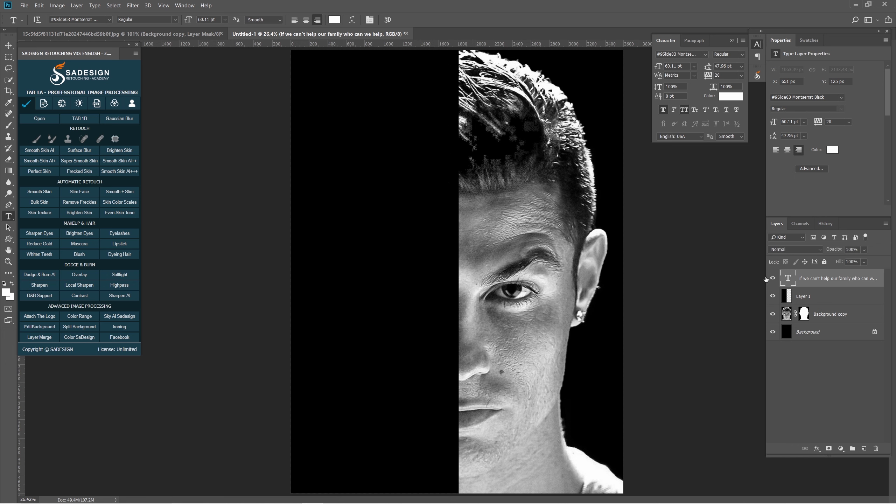
pyautogui.click(772, 277)
# - Stretch the text block to nearly the full canvas height, about 128 pt, and widen it slightly to meet the face's center line
pyautogui.hotkey('ctrl', 't')
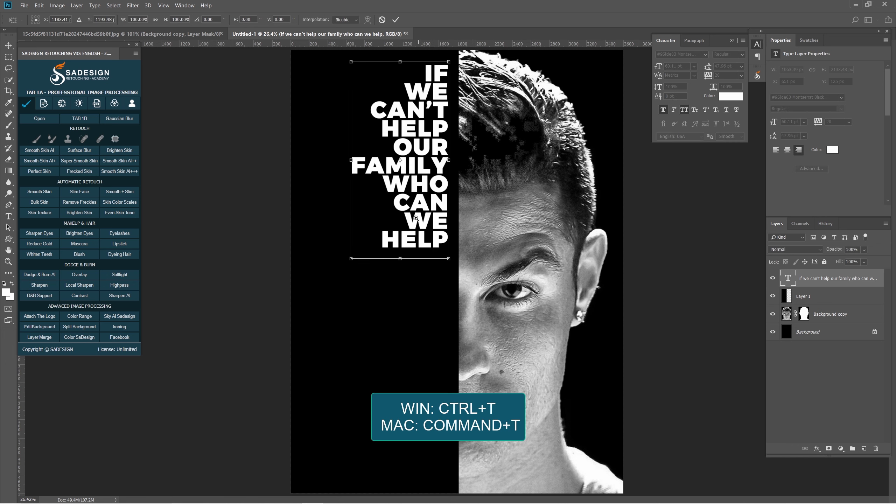
pyautogui.scroll(-1, 415, 218)
pyautogui.moveTo(407, 260); pyautogui.dragTo(409, 455)
pyautogui.moveTo(450, 273); pyautogui.dragTo(456, 272)
pyautogui.moveTo(366, 271); pyautogui.dragTo(356, 272)
pyautogui.press('Return')
pyautogui.click(772, 297)
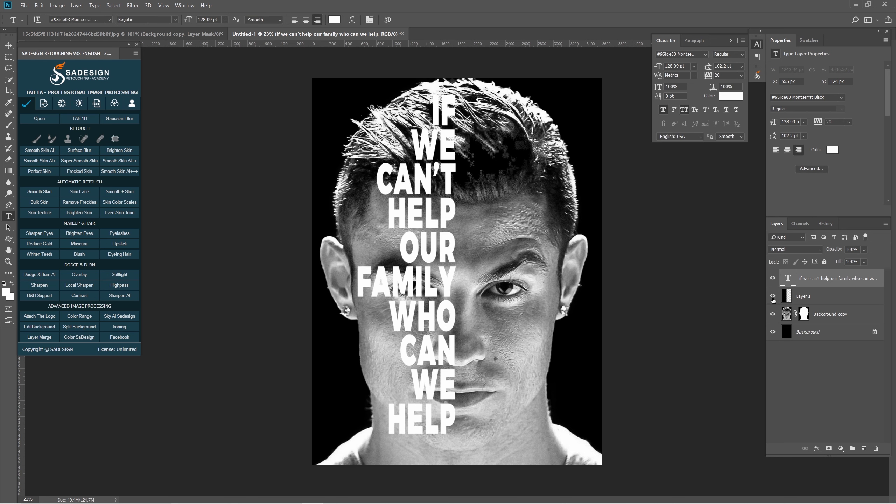
pyautogui.click(772, 296)
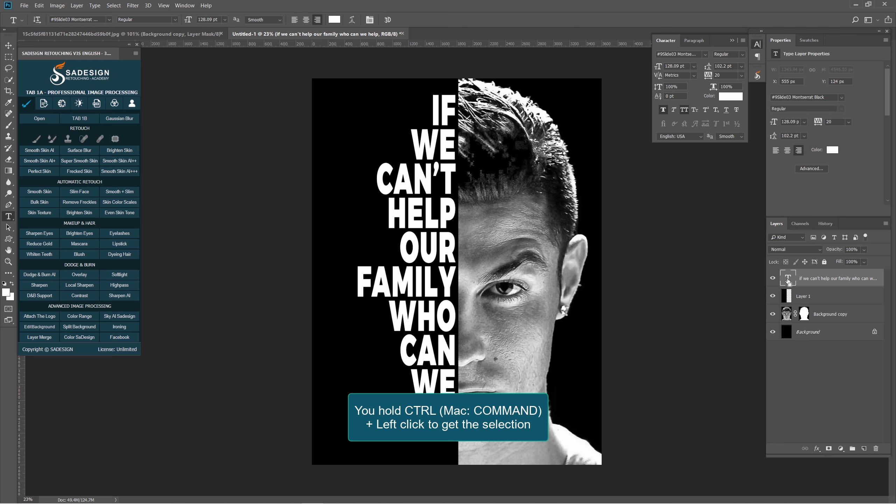
# - Load the text's outline as a selection, hide the text layer, and cut the letters out of the black Layer 1
pyautogui.keyDown('ctrl'); pyautogui.click(788, 282); pyautogui.keyUp('ctrl')
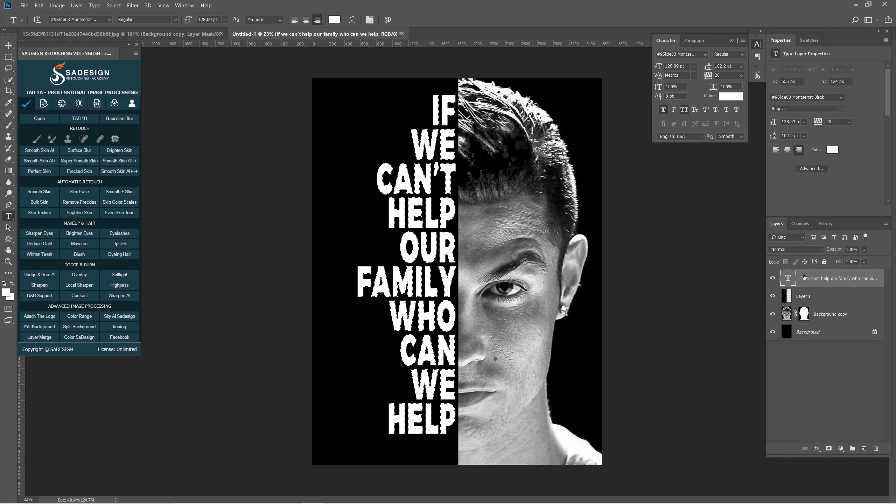
pyautogui.click(772, 279)
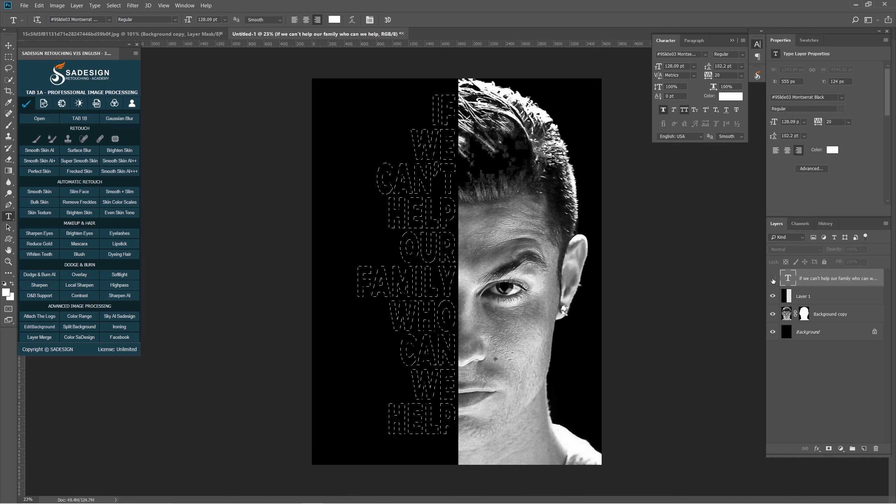
pyautogui.click(811, 297)
pyautogui.press('Delete')
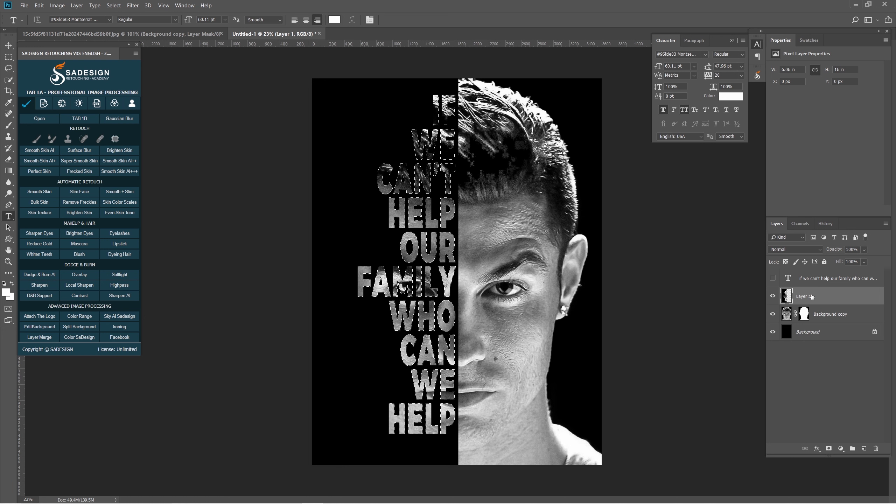
pyautogui.hotkey('ctrl', 'd')
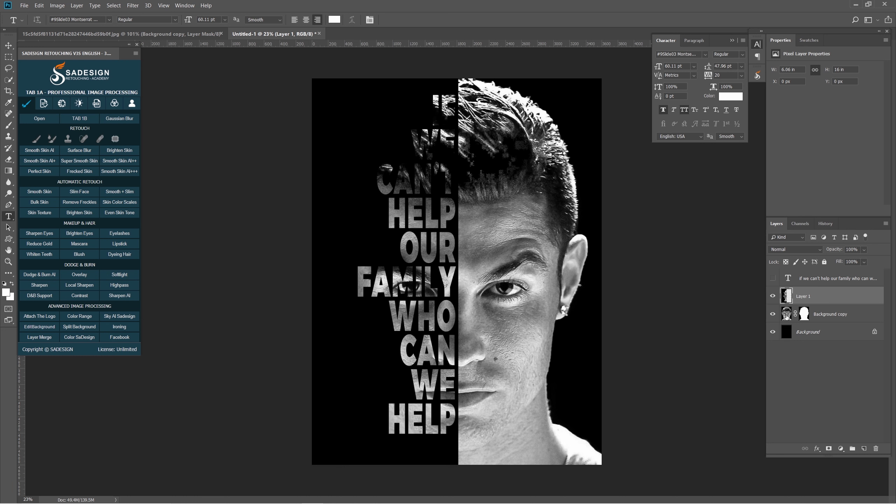
# - Lighten the dark hair and face areas behind the upper lettering on Background copy with the Dodge tool, range Shadows, exposure 100%
pyautogui.click(786, 316)
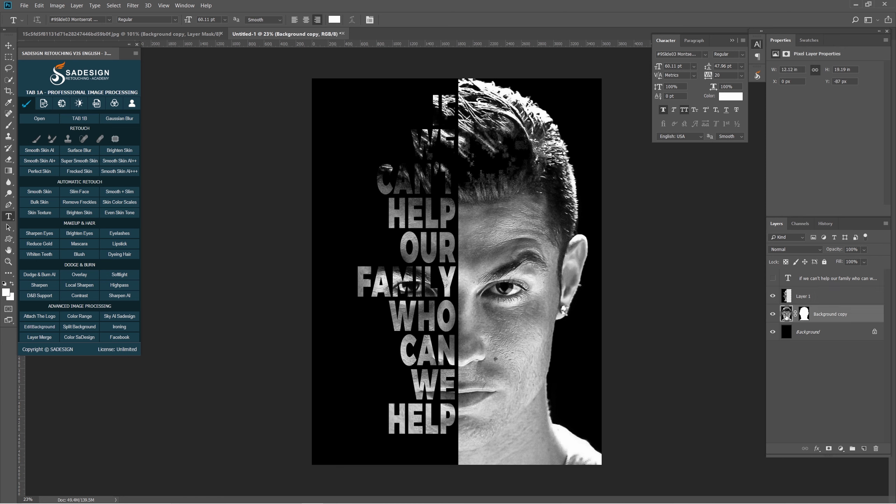
pyautogui.click(8, 193)
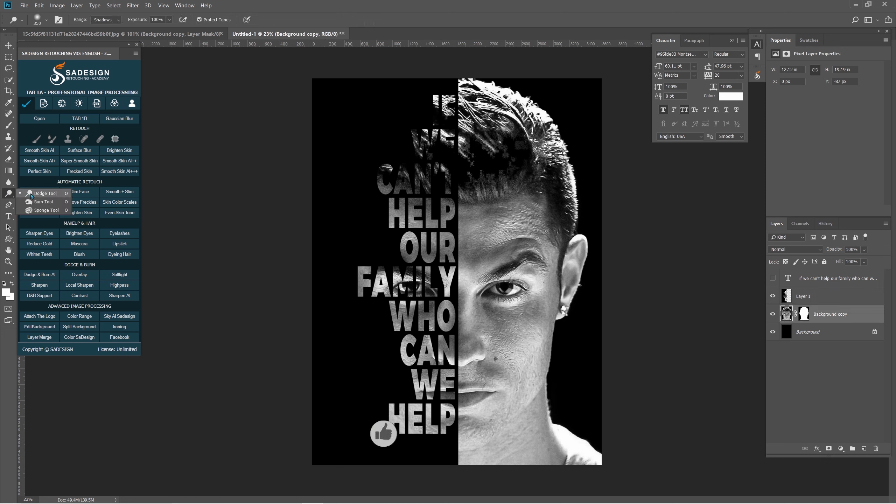
pyautogui.click(106, 20)
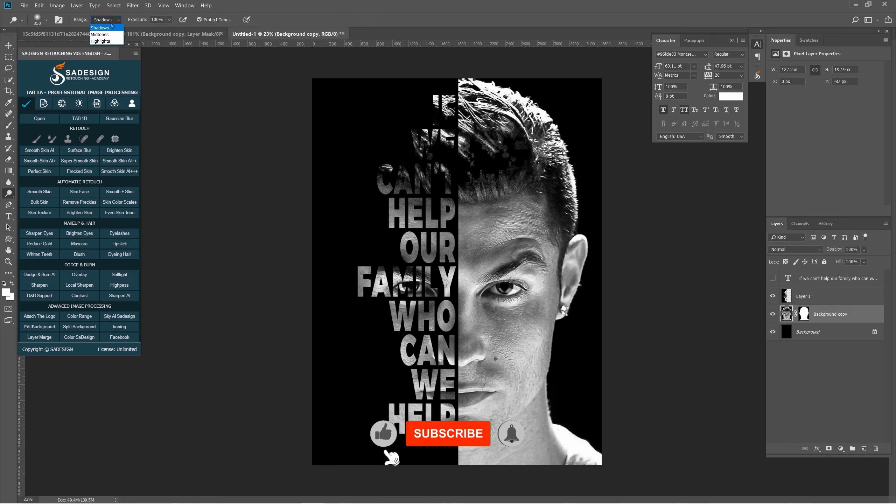
pyautogui.click(106, 29)
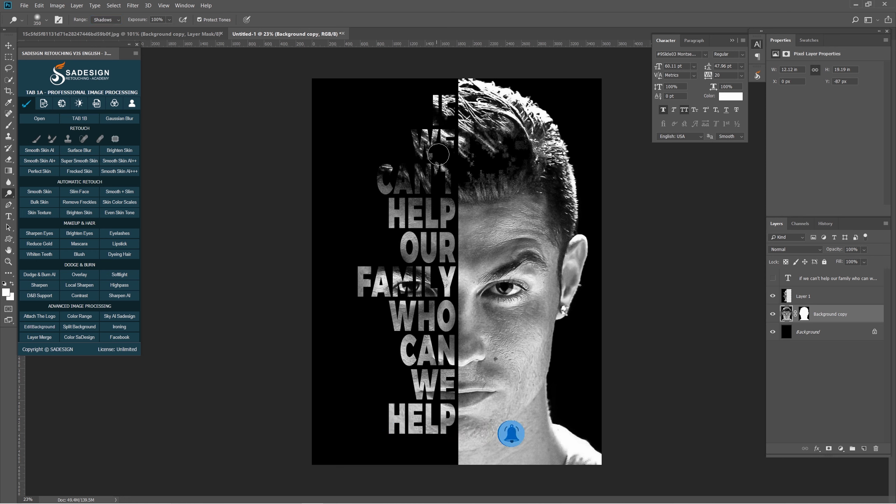
pyautogui.moveTo(444, 202)
pyautogui.mouseDown()
pyautogui.moveTo(440, 215)
pyautogui.moveTo(447, 153)
pyautogui.mouseUp()
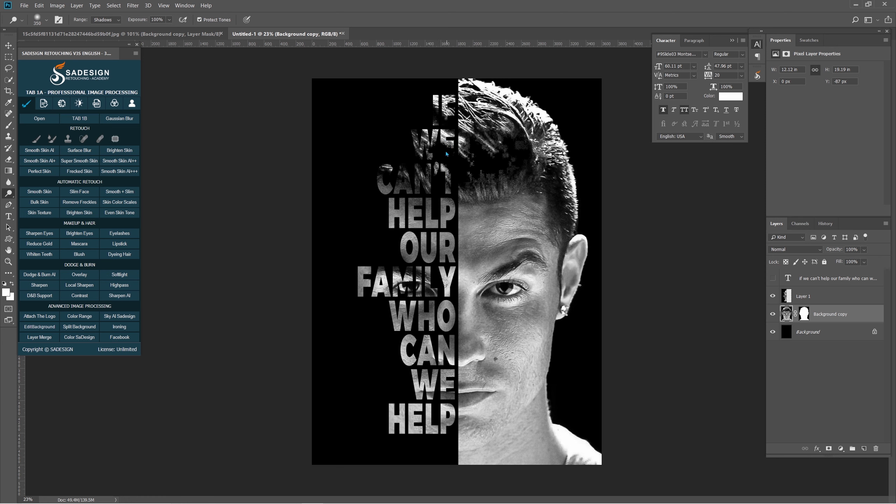
pyautogui.keyDown('alt'); pyautogui.rightClick(429, 205); pyautogui.keyUp('alt')
pyautogui.moveTo(429, 205)
pyautogui.mouseDown()
pyautogui.moveTo(417, 222)
pyautogui.moveTo(432, 402)
pyautogui.moveTo(400, 281)
pyautogui.moveTo(405, 165)
pyautogui.moveTo(415, 179)
pyautogui.moveTo(408, 203)
pyautogui.moveTo(436, 103)
pyautogui.moveTo(442, 208)
pyautogui.moveTo(429, 178)
pyautogui.mouseUp()
pyautogui.keyDown('alt'); pyautogui.rightClick(415, 179); pyautogui.keyUp('alt')
pyautogui.keyDown('alt'); pyautogui.rightClick(436, 163); pyautogui.keyUp('alt')
# - Paint white (ffffff) at 10% brush opacity over the remaining dark parts of "IF", "WE" and "CAN'T" on Background copy
pyautogui.press('b')
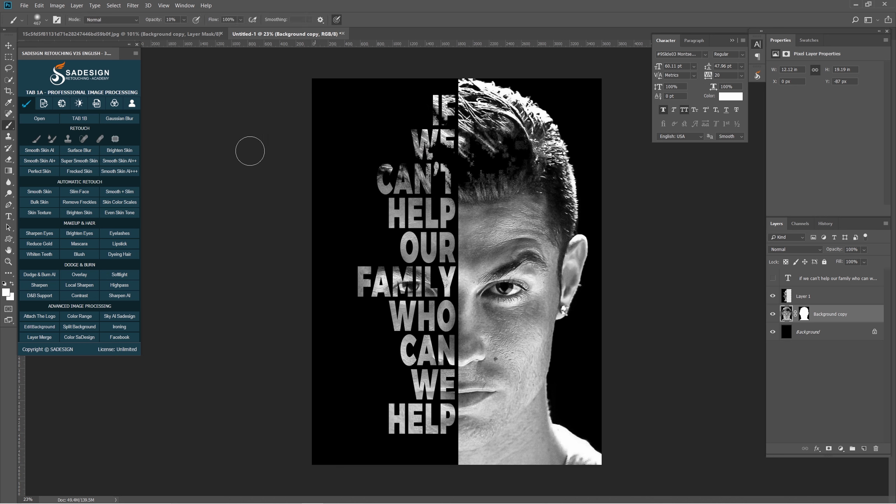
pyautogui.rightClick(8, 125)
pyautogui.click(34, 126)
pyautogui.click(6, 292)
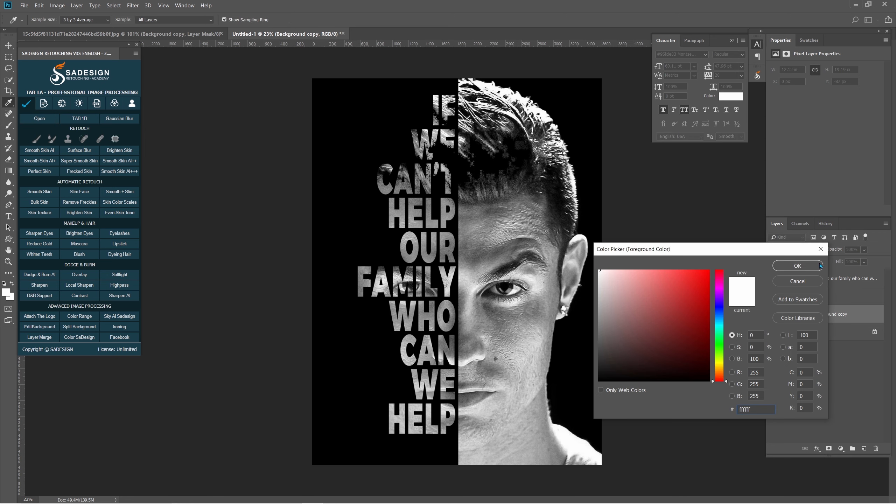
pyautogui.click(796, 266)
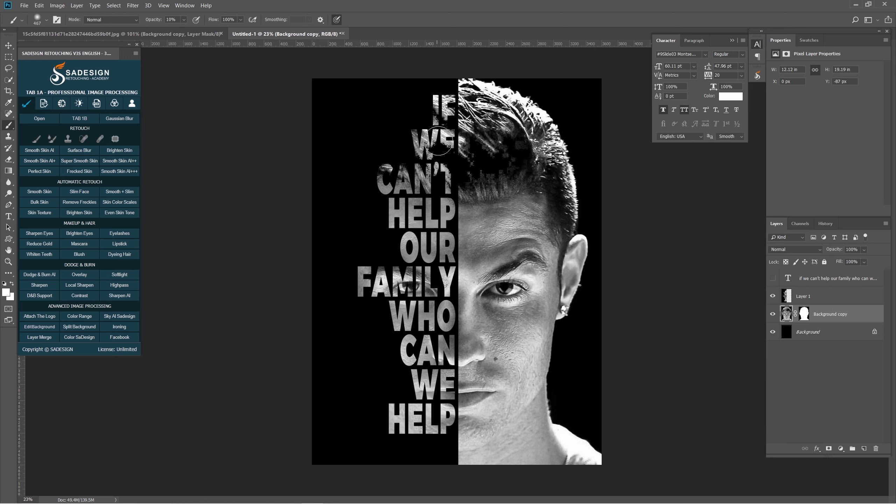
pyautogui.moveTo(437, 144)
pyautogui.mouseDown()
pyautogui.moveTo(448, 181)
pyautogui.moveTo(445, 161)
pyautogui.moveTo(432, 153)
pyautogui.moveTo(445, 123)
pyautogui.mouseUp()
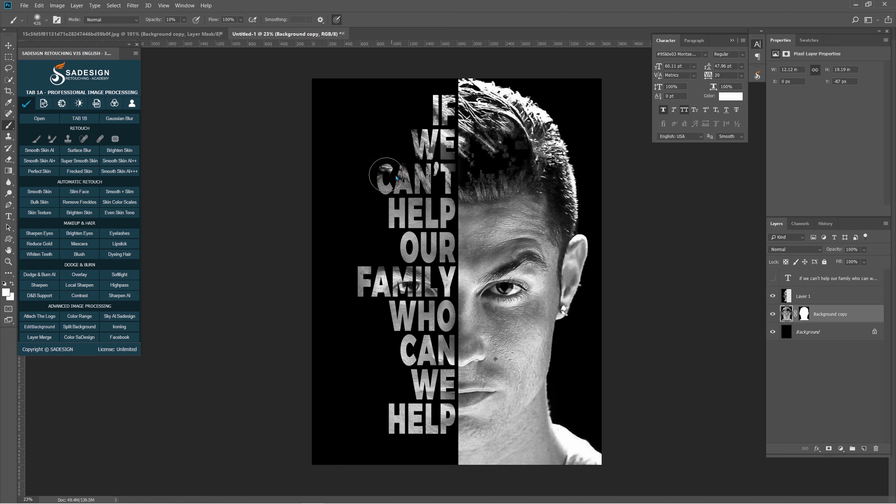
pyautogui.moveTo(382, 178); pyautogui.dragTo(385, 168)
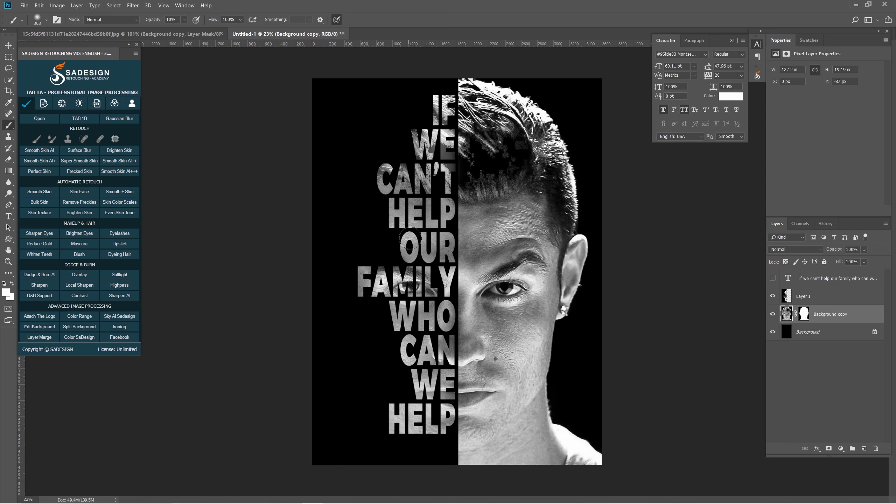
# - Add a new layer above Layer 1, fill it with white, and reduce its Fill to 0%
pyautogui.click(815, 300)
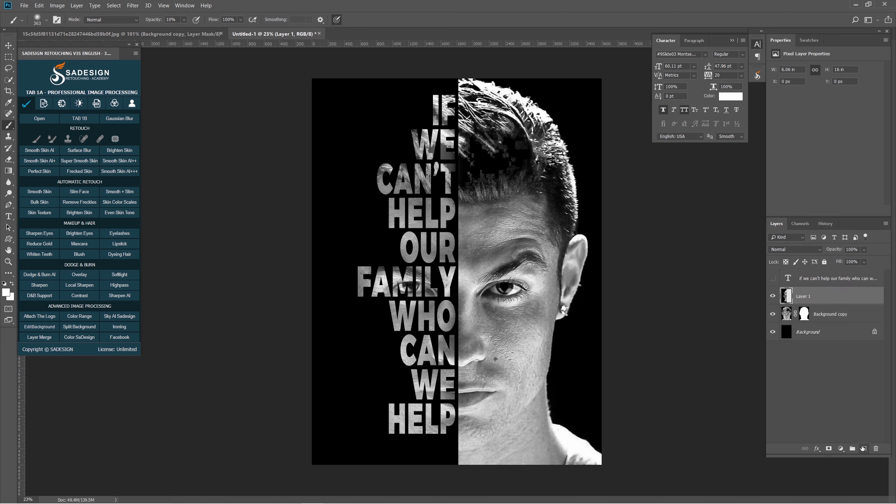
pyautogui.click(864, 448)
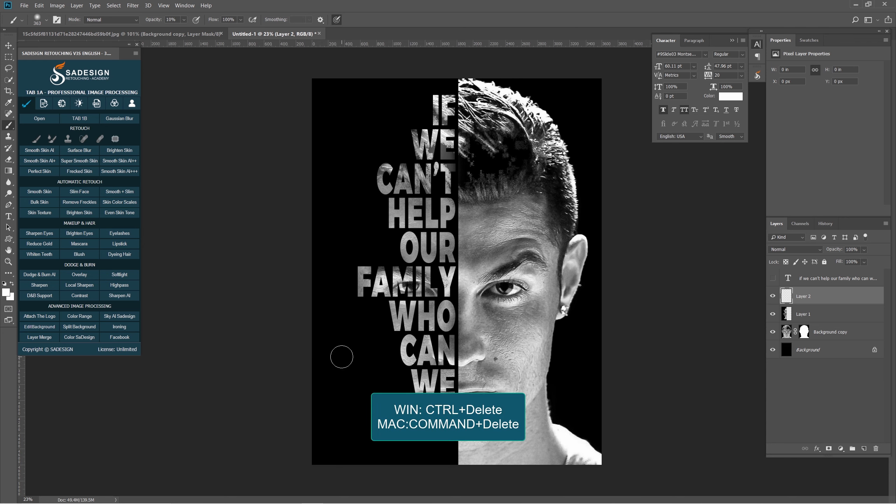
pyautogui.hotkey('ctrl', 'Delete')
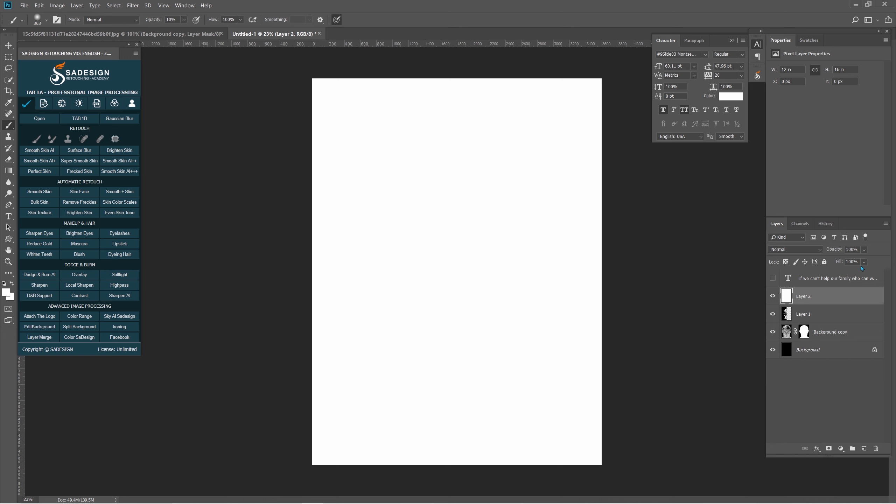
pyautogui.moveTo(856, 270); pyautogui.dragTo(825, 270)
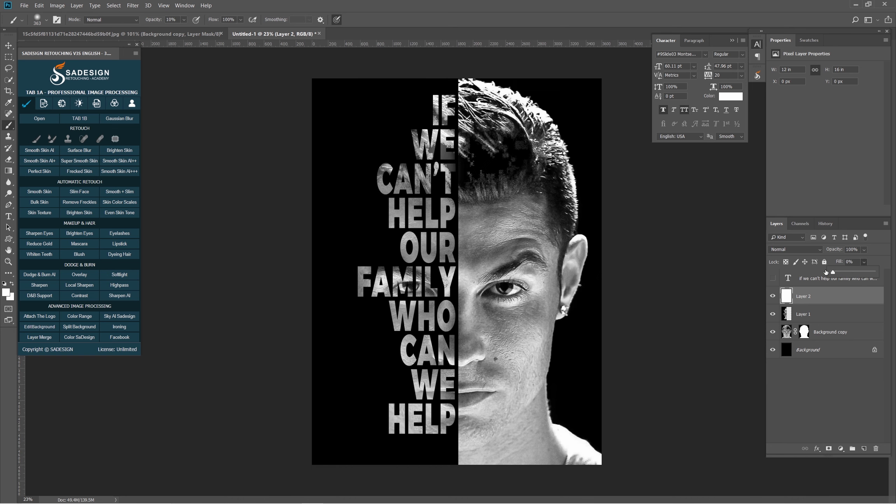
# - Give Layer 2 a white Normal Inner Glow from the edge: opacity 40%, choke 100%, size 70 px
pyautogui.click(816, 449)
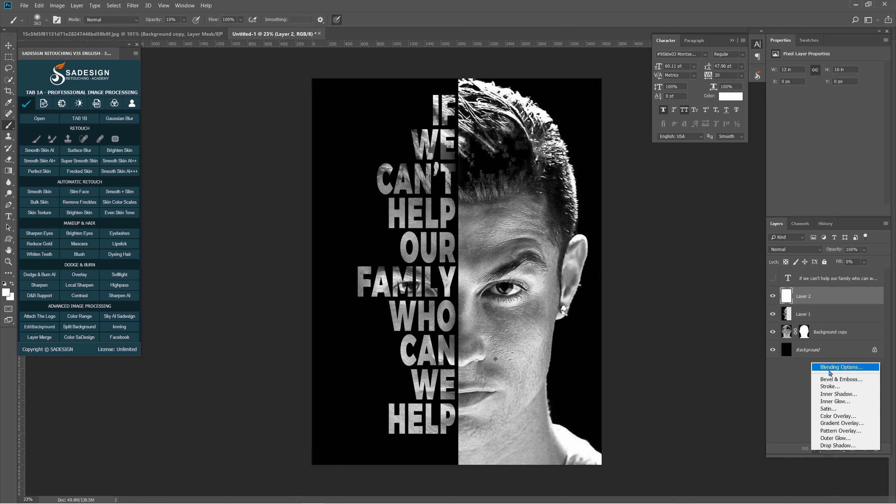
pyautogui.click(864, 371)
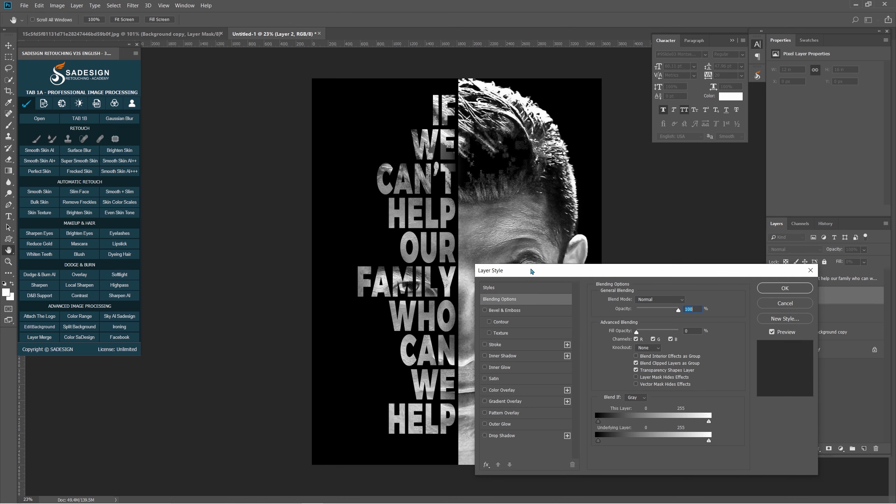
pyautogui.moveTo(547, 274); pyautogui.dragTo(543, 196)
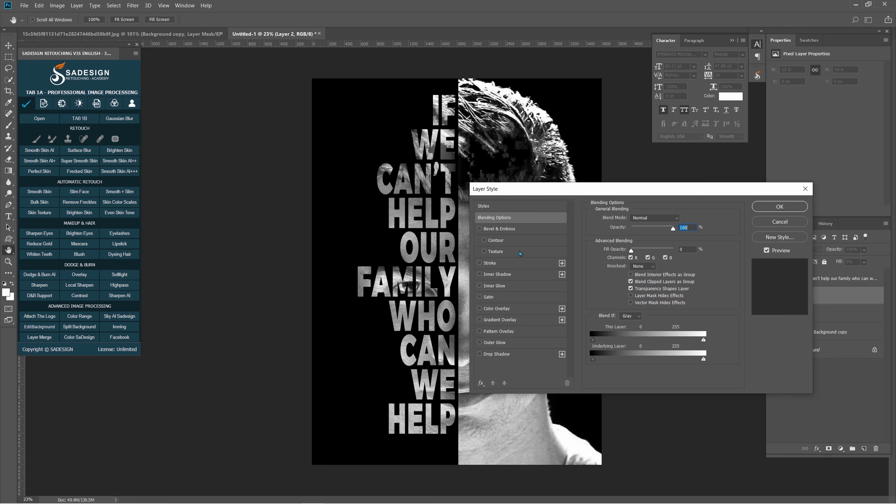
pyautogui.click(501, 288)
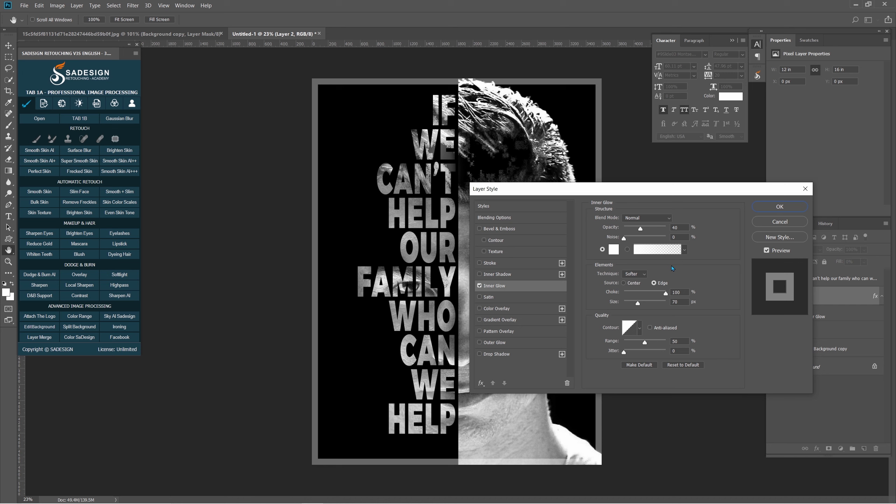
# - Add a black 70 px inside Stroke in Lighten mode at 100% opacity to Layer 2, compare the preview, and apply the layer style
pyautogui.click(488, 265)
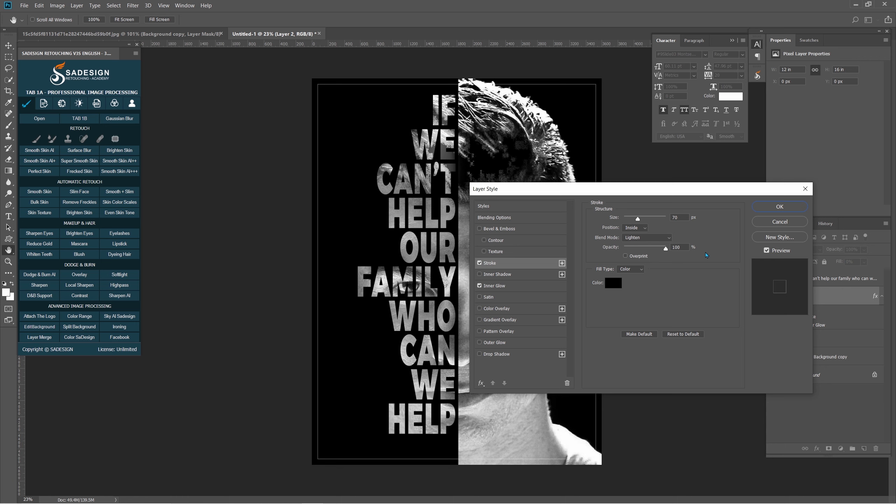
pyautogui.click(767, 251)
pyautogui.click(767, 250)
pyautogui.click(767, 251)
pyautogui.click(767, 251)
pyautogui.click(779, 207)
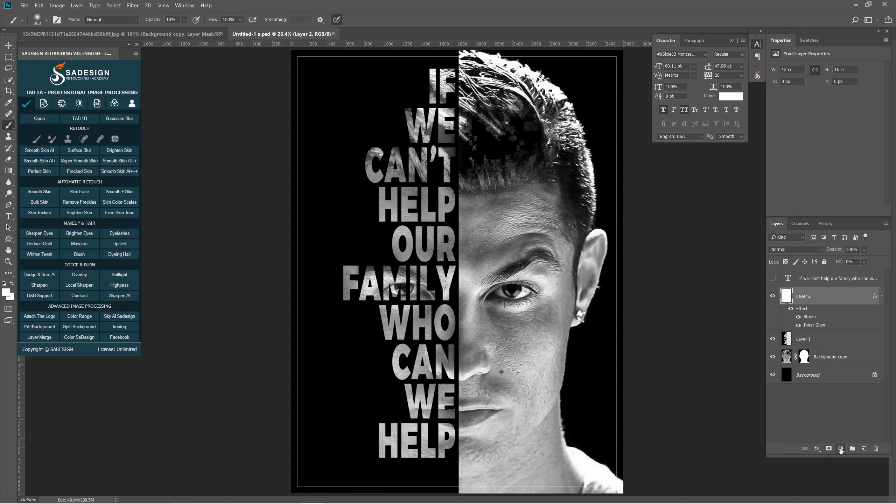
# - Add a Curves adjustment above Layer 2 with points at input 168, output 187 and input 59, output 50, and compare before and after
pyautogui.click(841, 449)
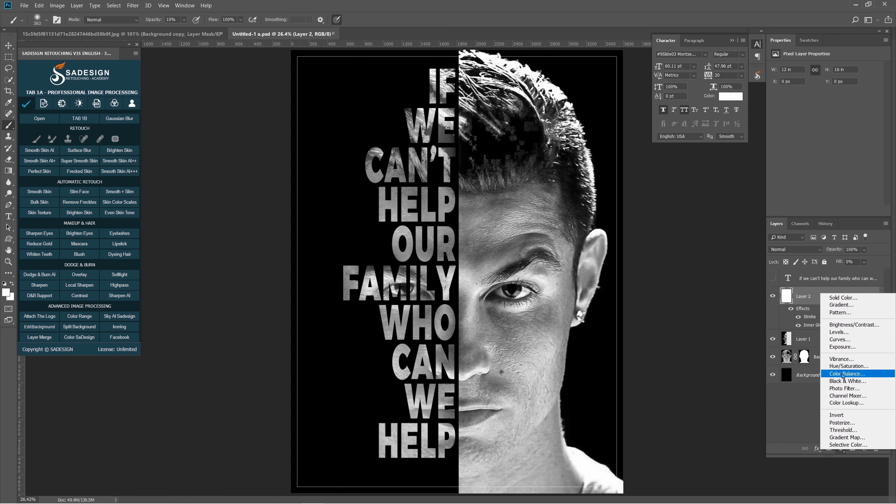
pyautogui.click(862, 341)
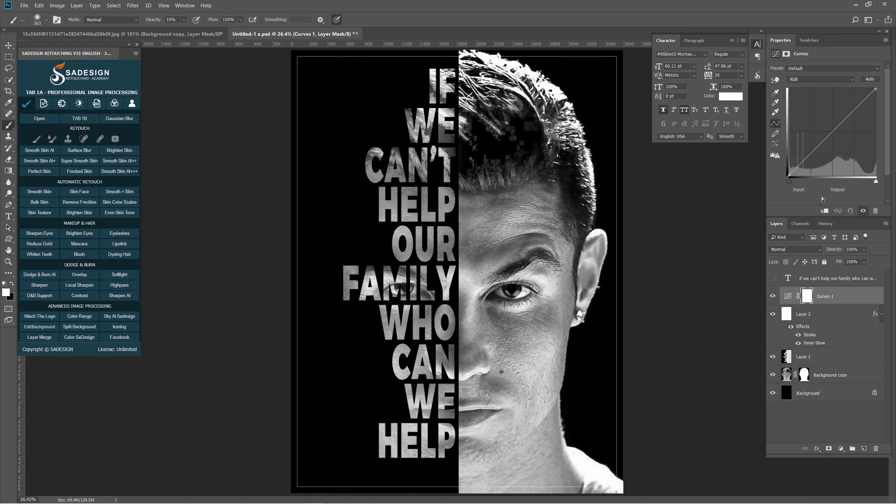
pyautogui.moveTo(848, 116); pyautogui.dragTo(846, 112)
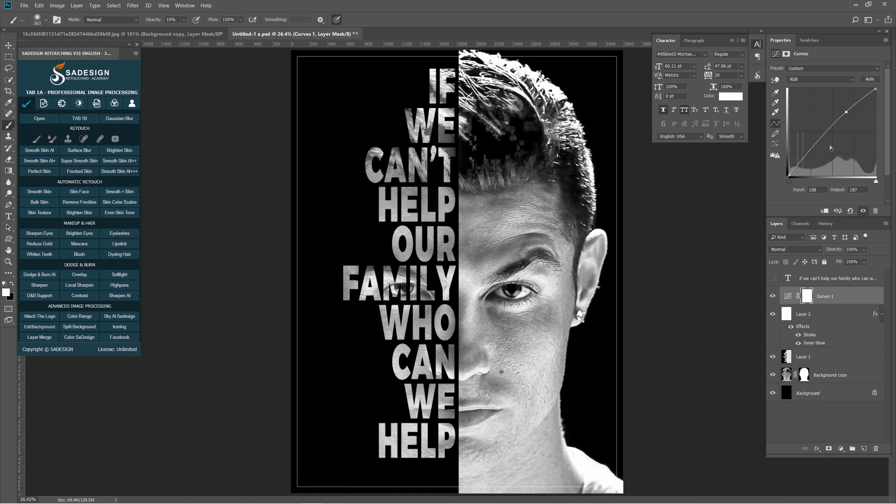
pyautogui.moveTo(809, 154); pyautogui.dragTo(810, 159)
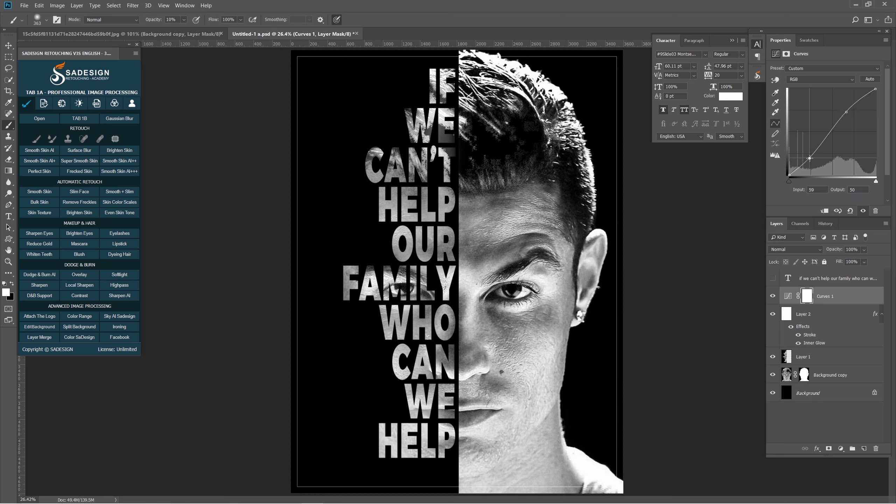
pyautogui.click(773, 296)
pyautogui.click(773, 297)
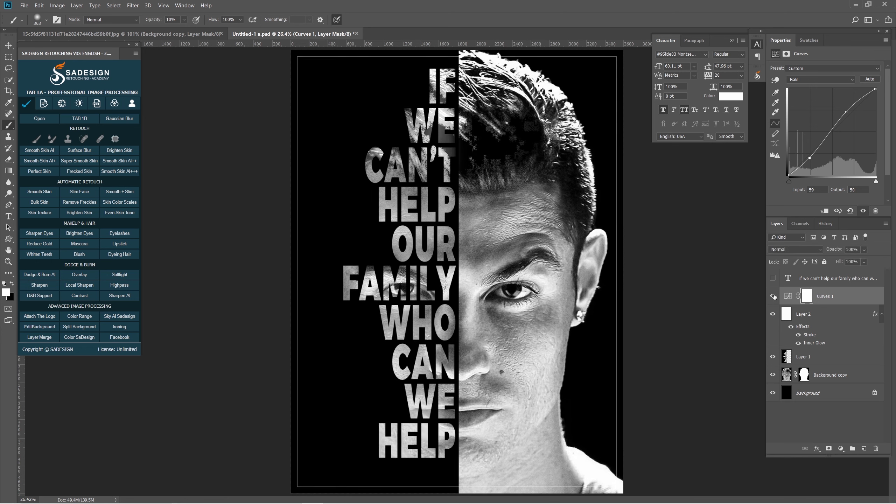